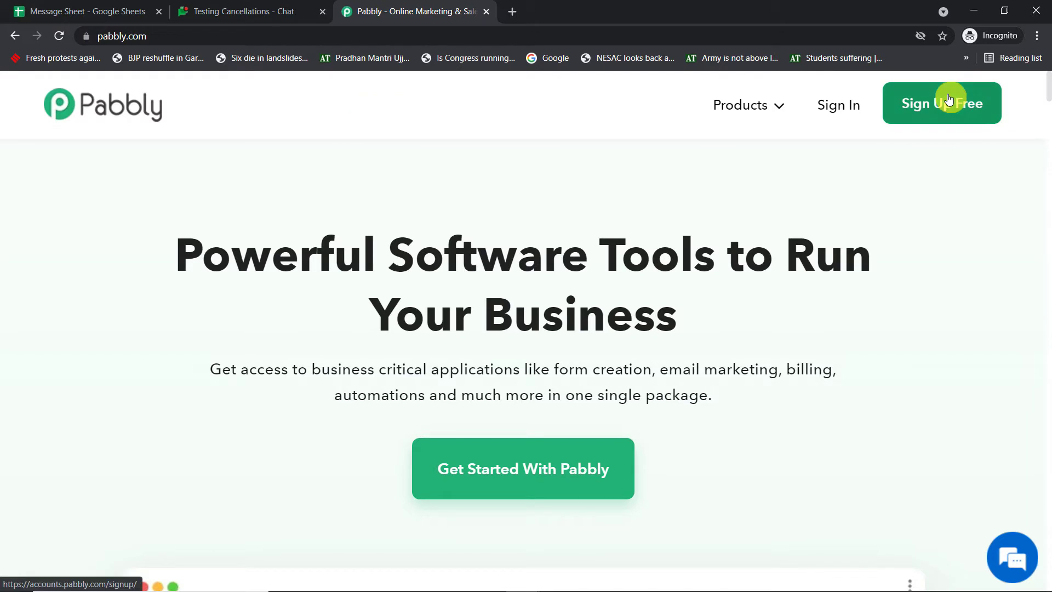
Step: Enter the Pabbly account through the free sign-up and open the Connect application from All Apps
click(948, 105)
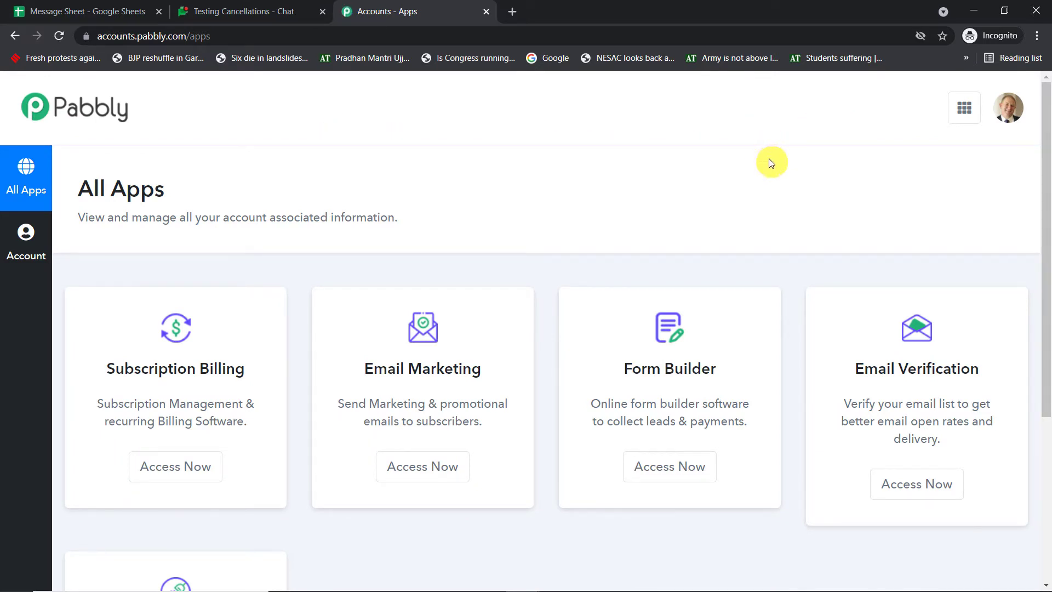
scroll(769, 164, down, 5)
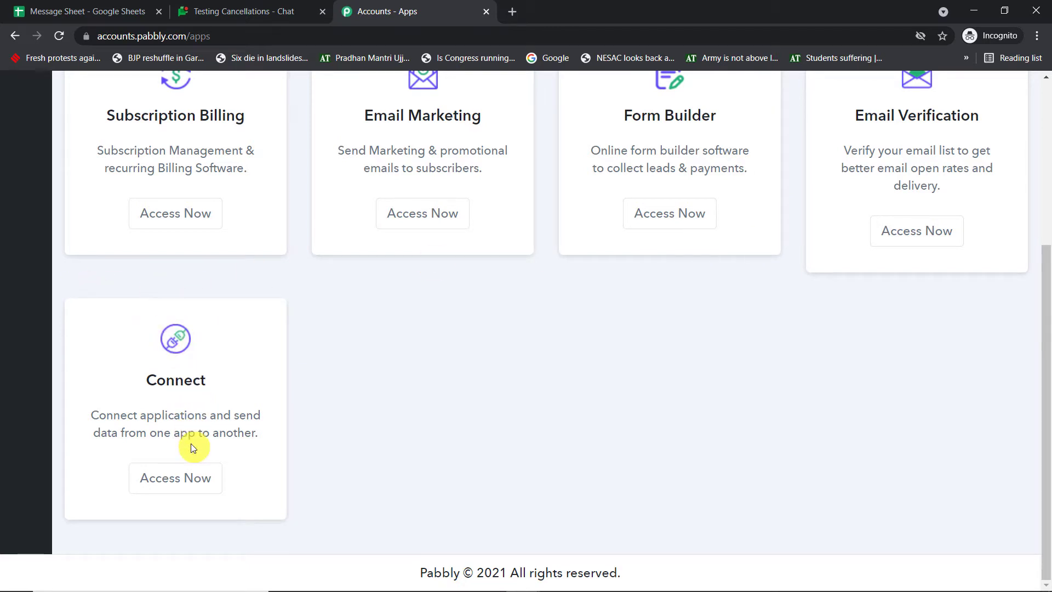
click(176, 478)
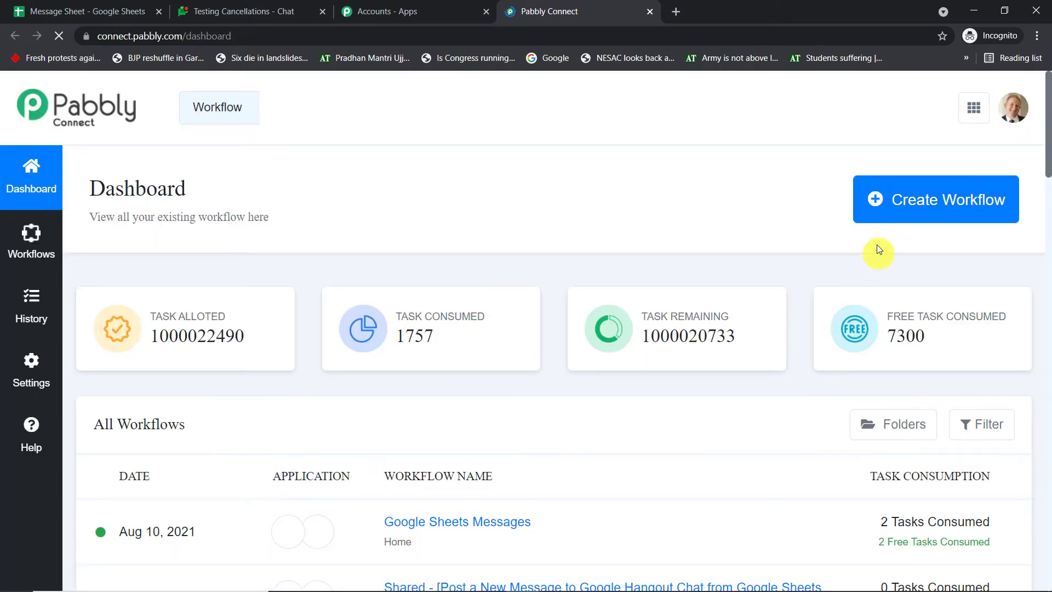
Step: Create a new workflow named "Google Sheets to Google Hangouts Chat"
click(885, 201)
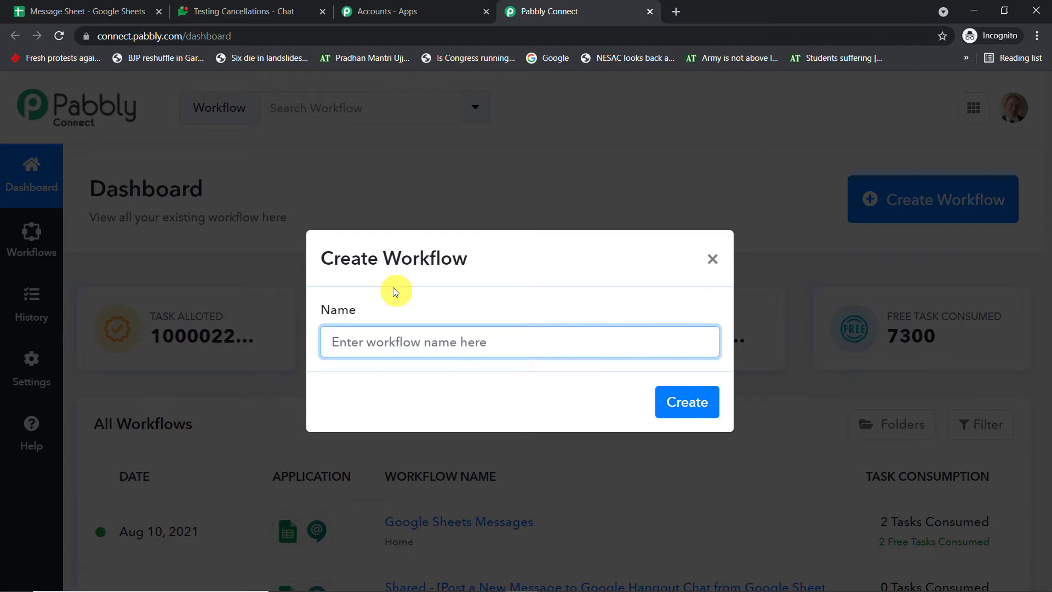
text(Goo)
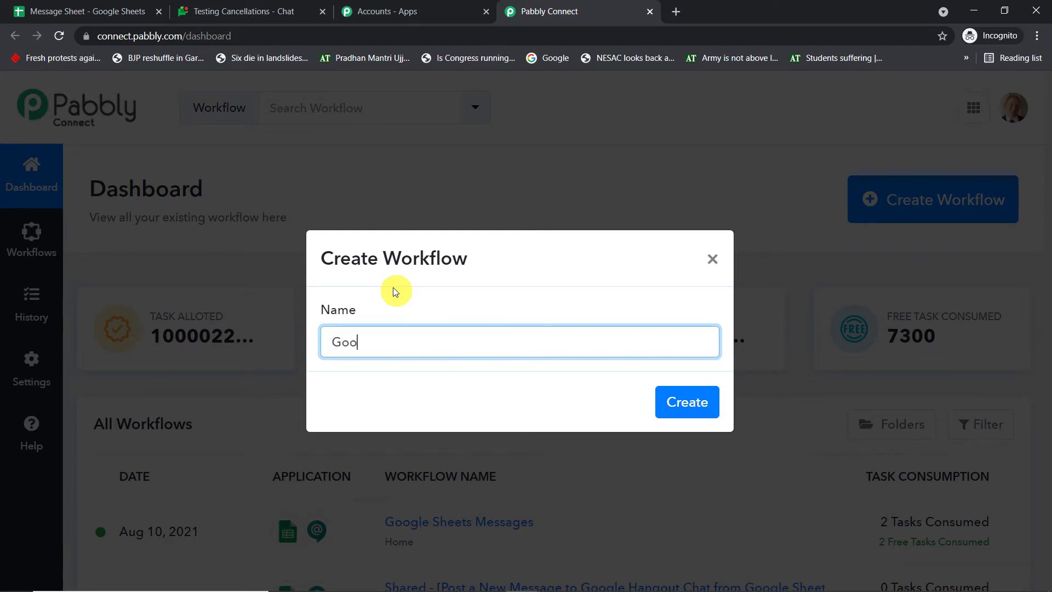
text(gle Sheets to a)
key(BackSpace)
text(Google )
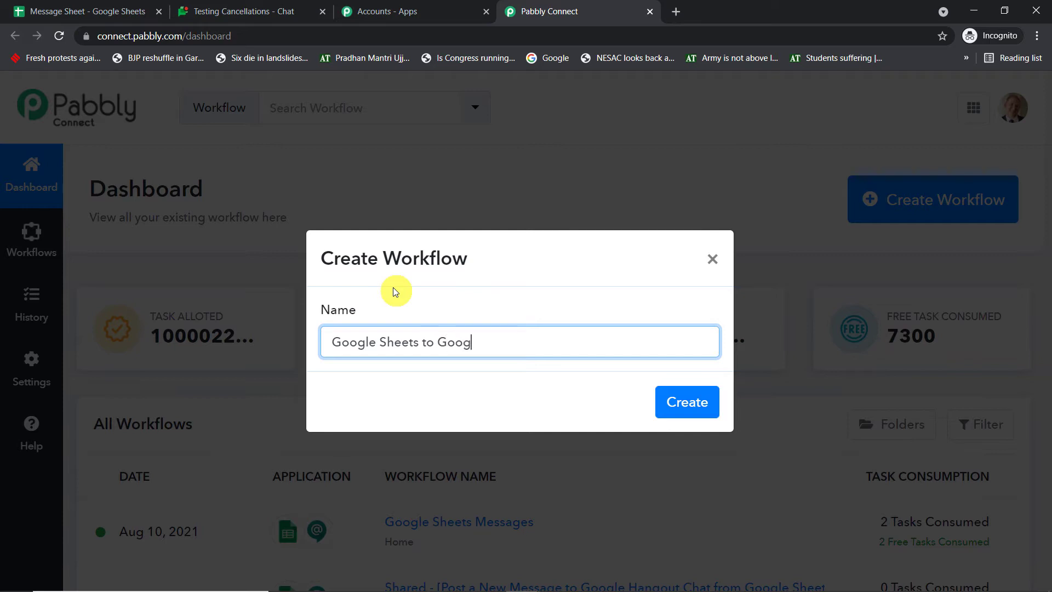
text(Hangouts Chat)
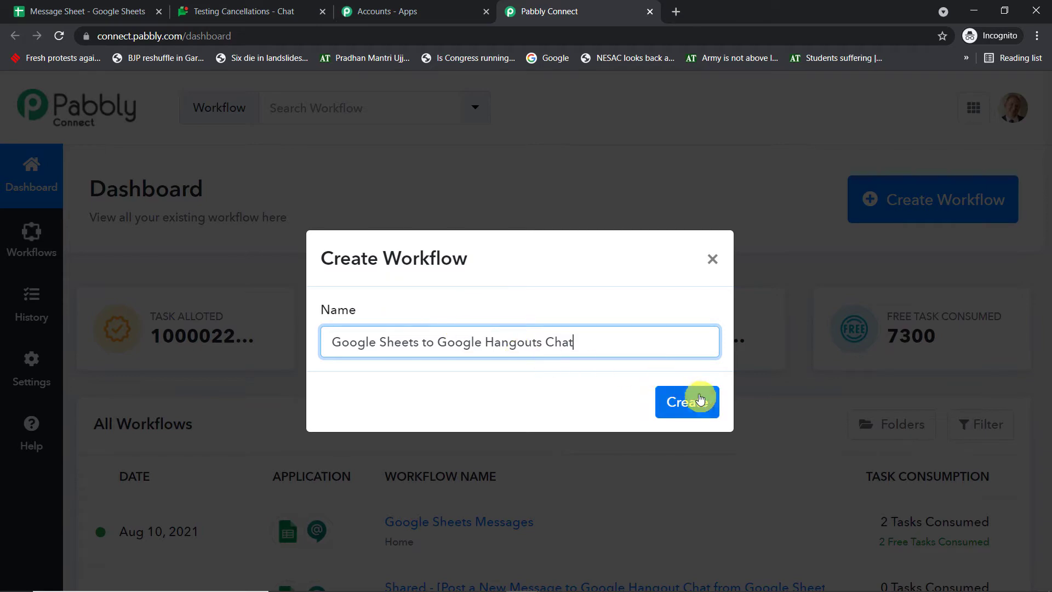
click(694, 402)
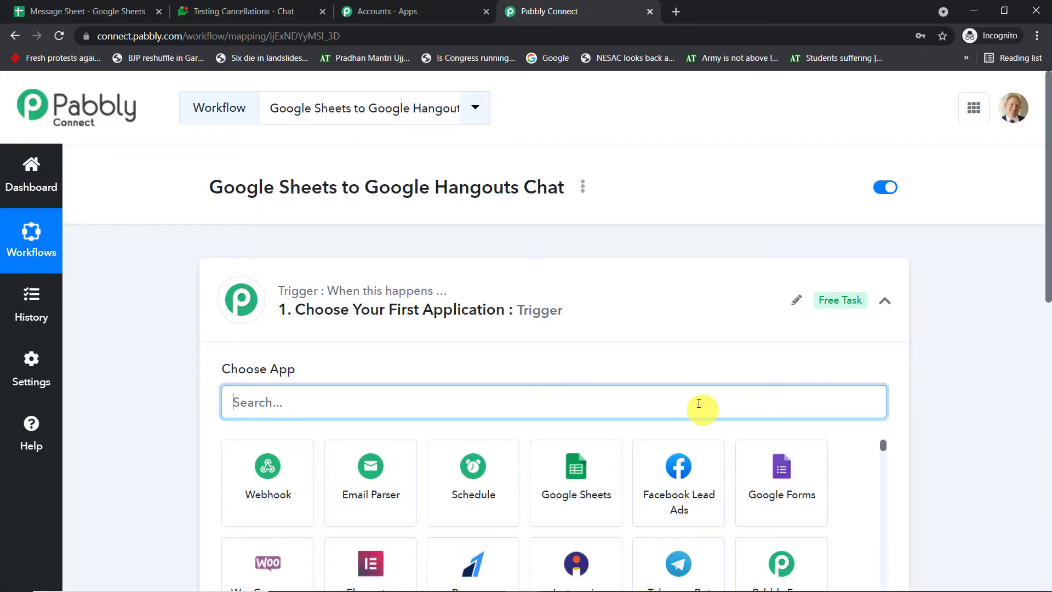
Step: Search the trigger step's app list for Google Sheets and choose it as the workflow's first application
click(570, 272)
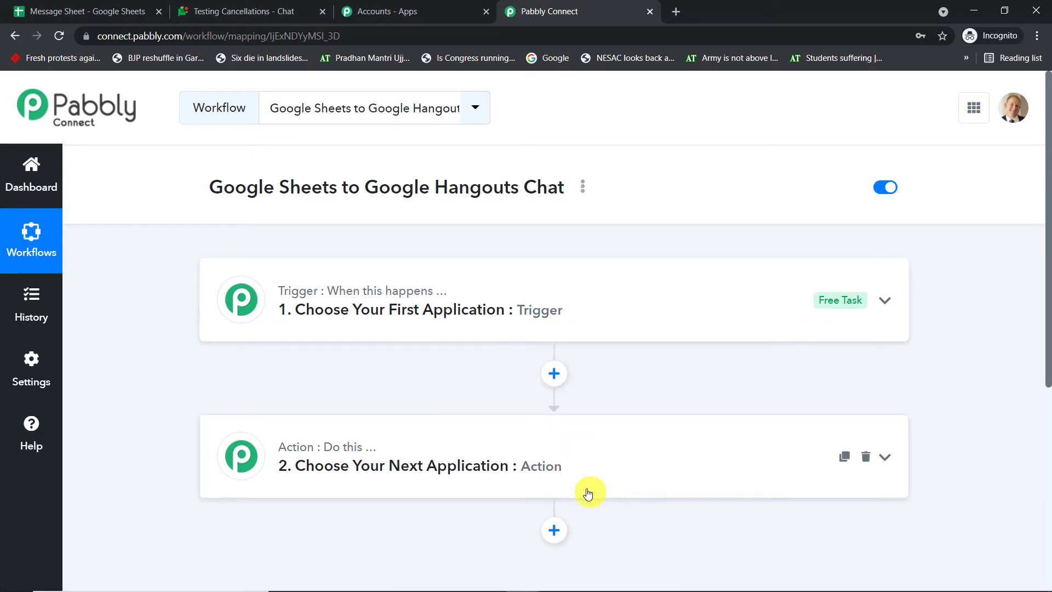
click(554, 315)
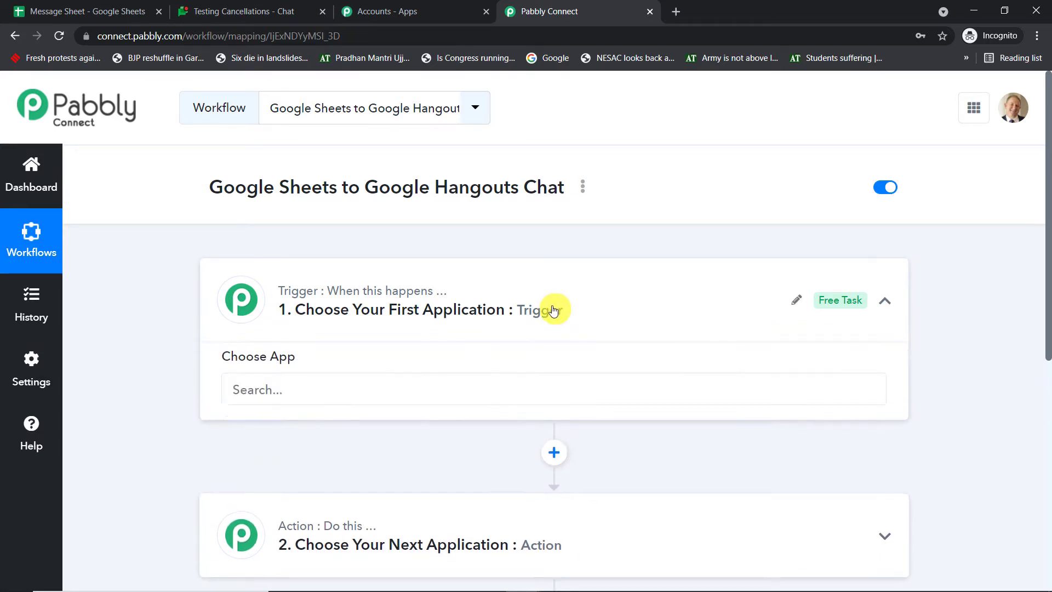
click(377, 402)
text(g)
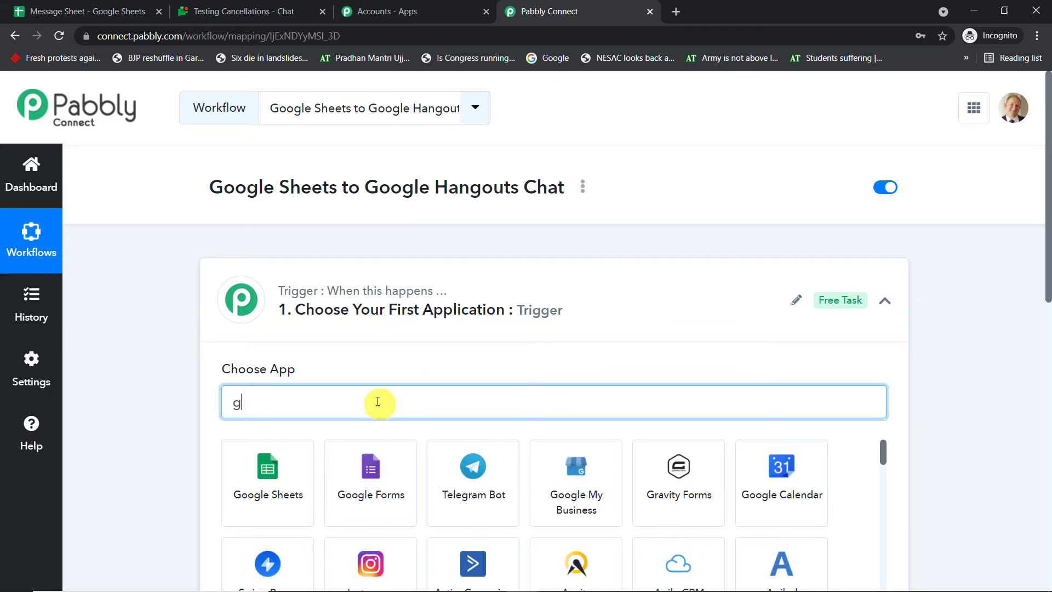
text(oogle s)
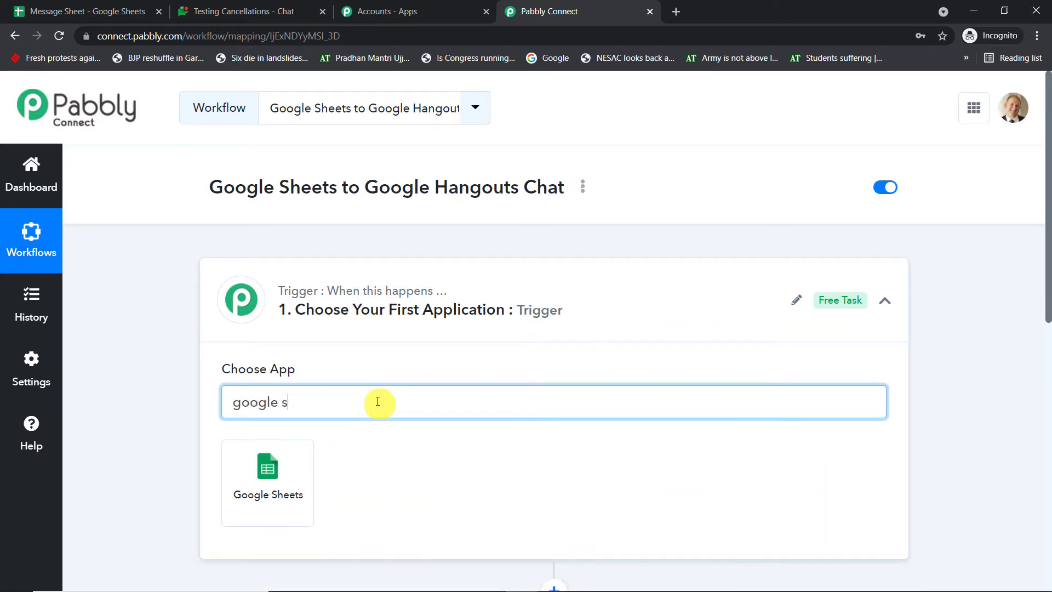
click(284, 466)
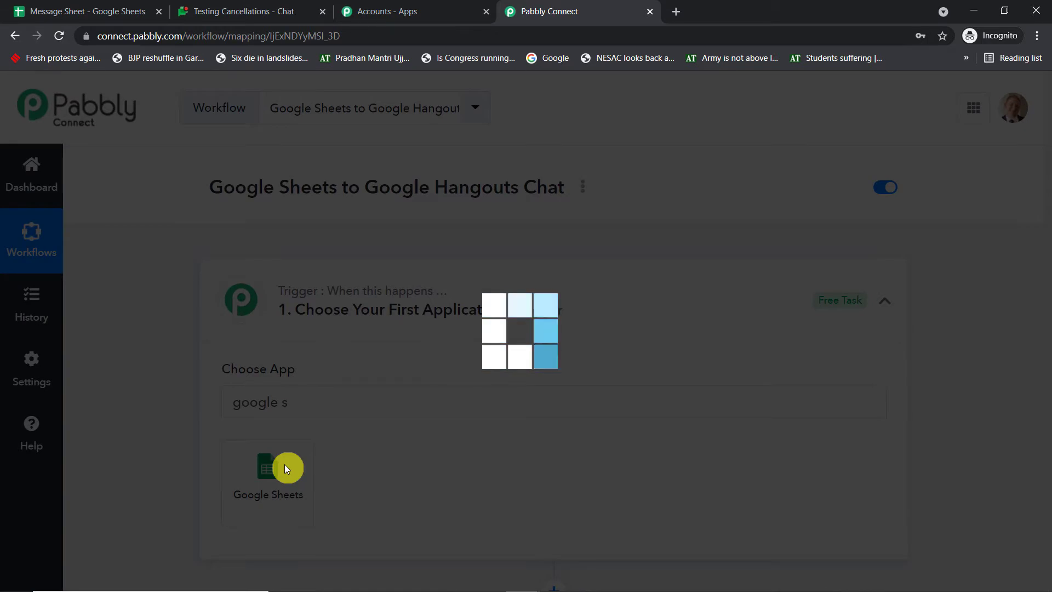
Step: Set the Google Sheets trigger event to New Spreadsheet Row and review the webhook setup guide
scroll(318, 439, down, 1)
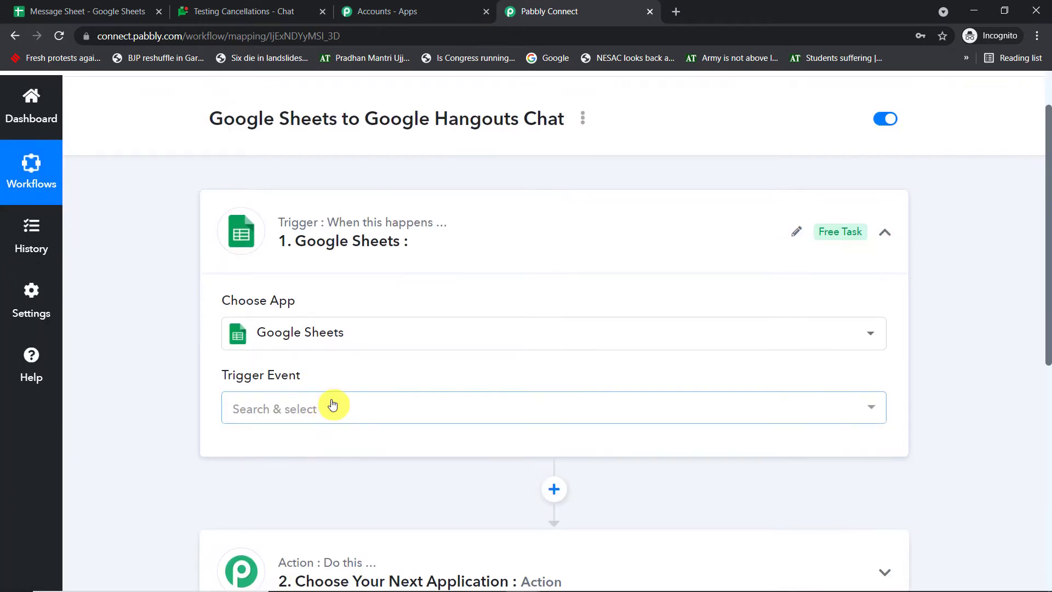
click(337, 409)
click(364, 500)
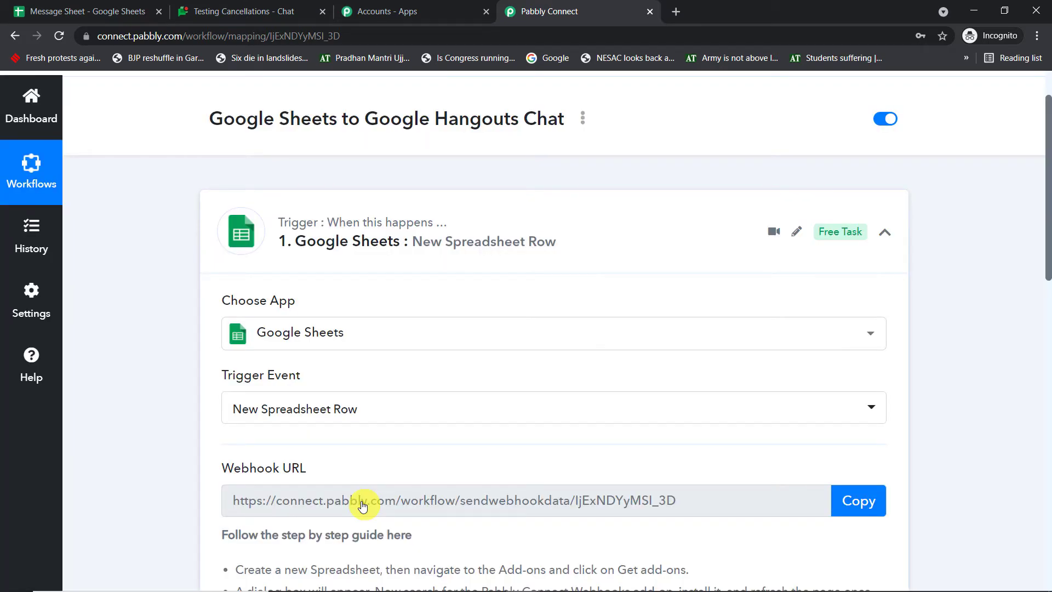
scroll(388, 486, down, 3)
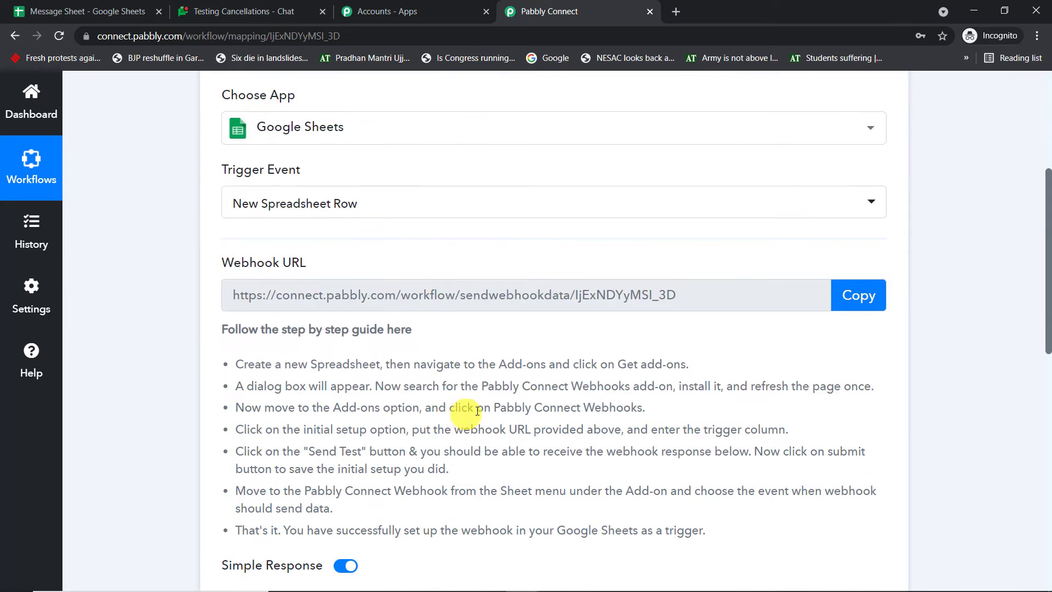
scroll(633, 446, down, 1)
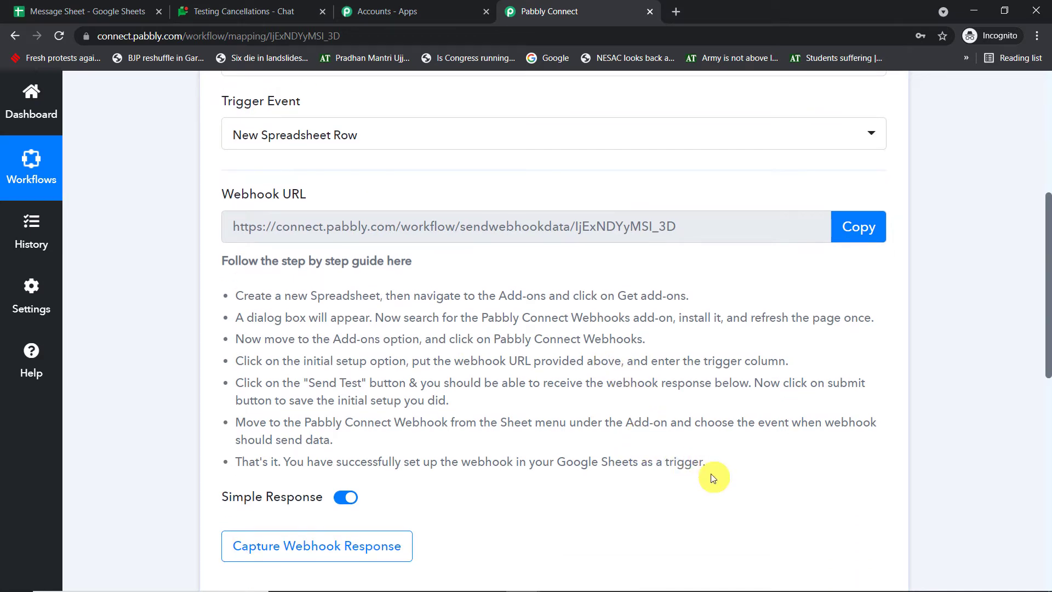
scroll(711, 477, up, 4)
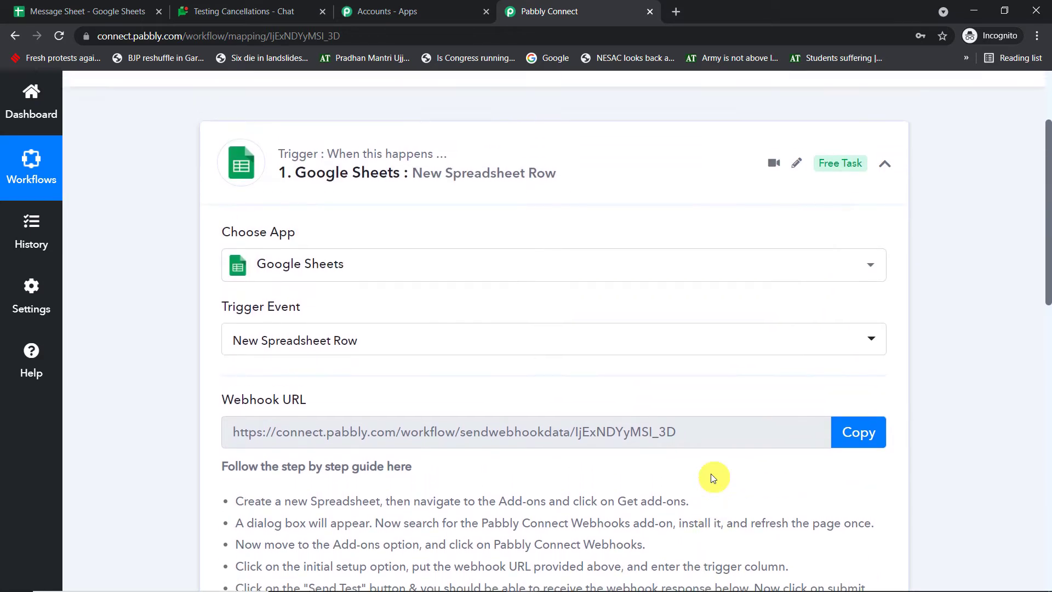
Step: Go to Google Sheets in a new browser tab and create a blank spreadsheet
click(675, 11)
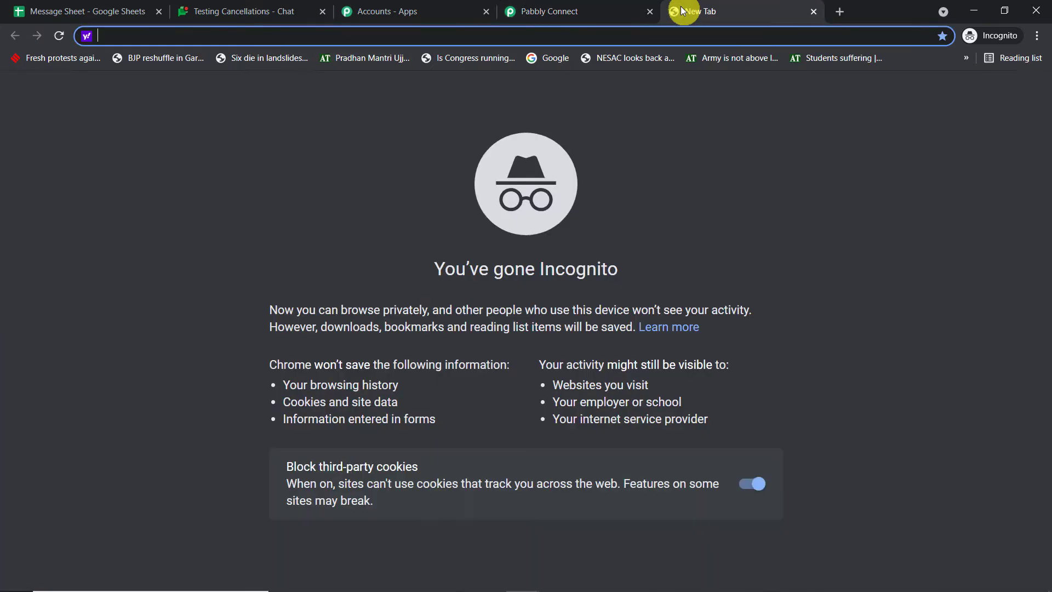
text(google.com)
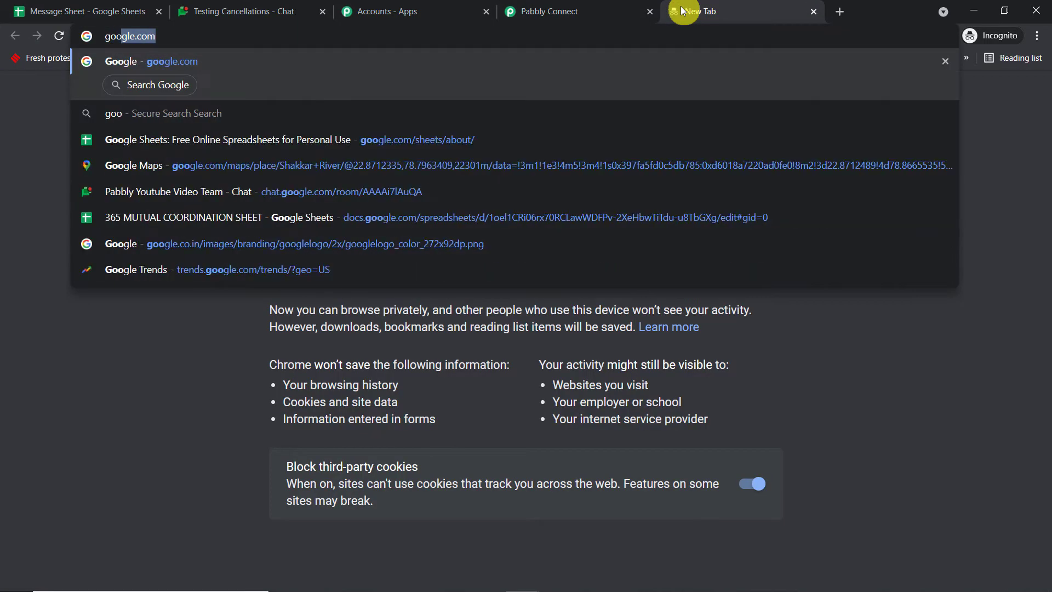
click(489, 134)
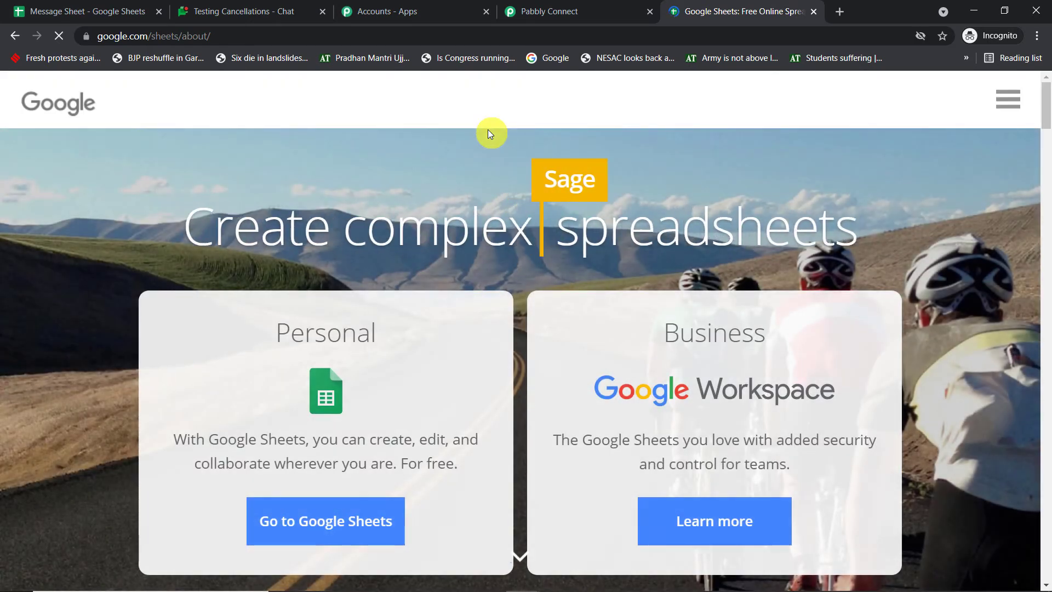
click(329, 527)
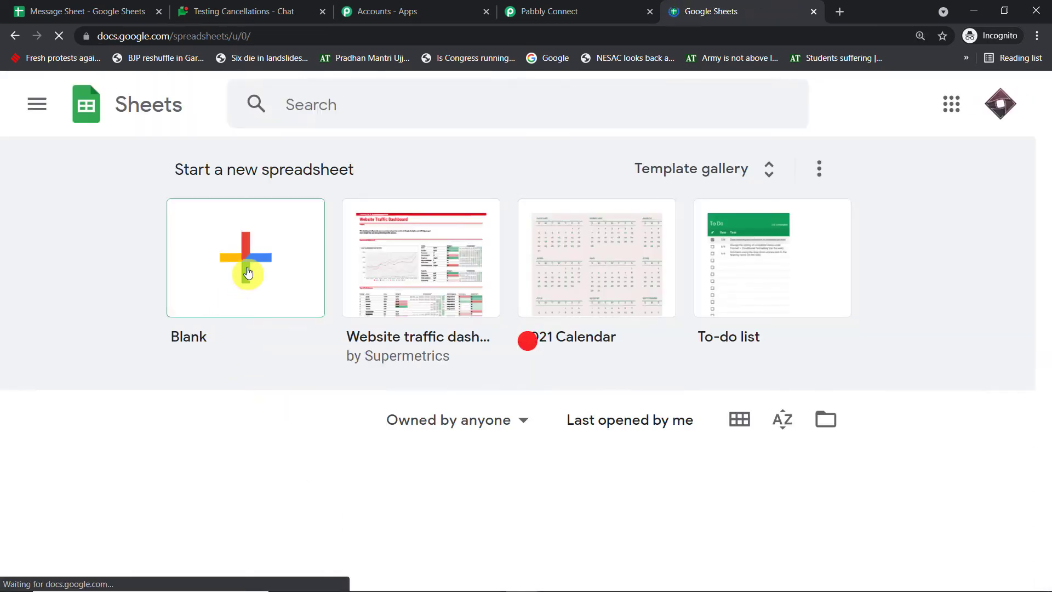
click(248, 267)
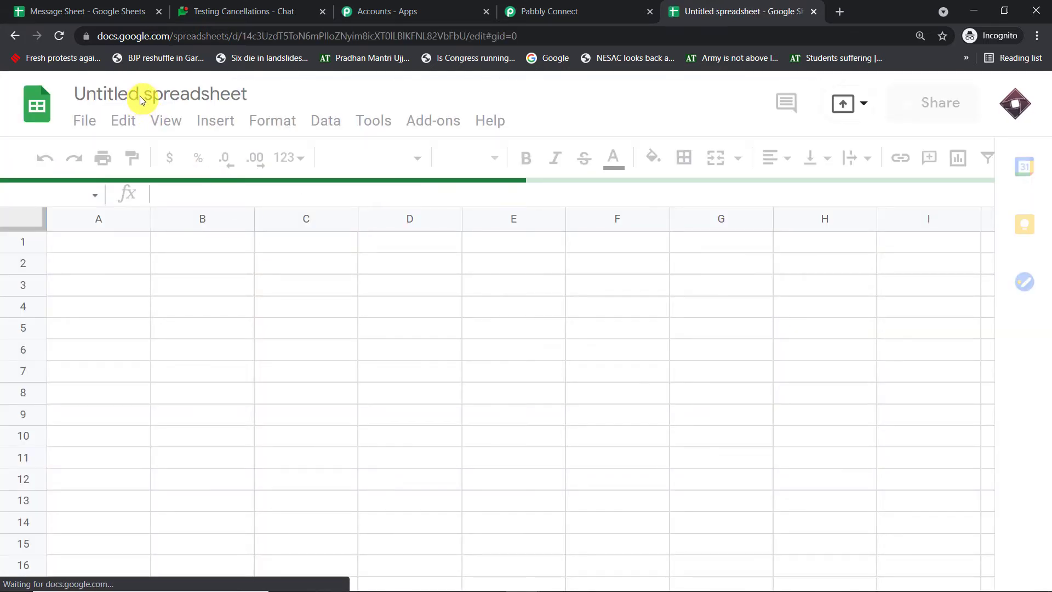
Step: Rename the untitled spreadsheet as "New Messages"
click(169, 93)
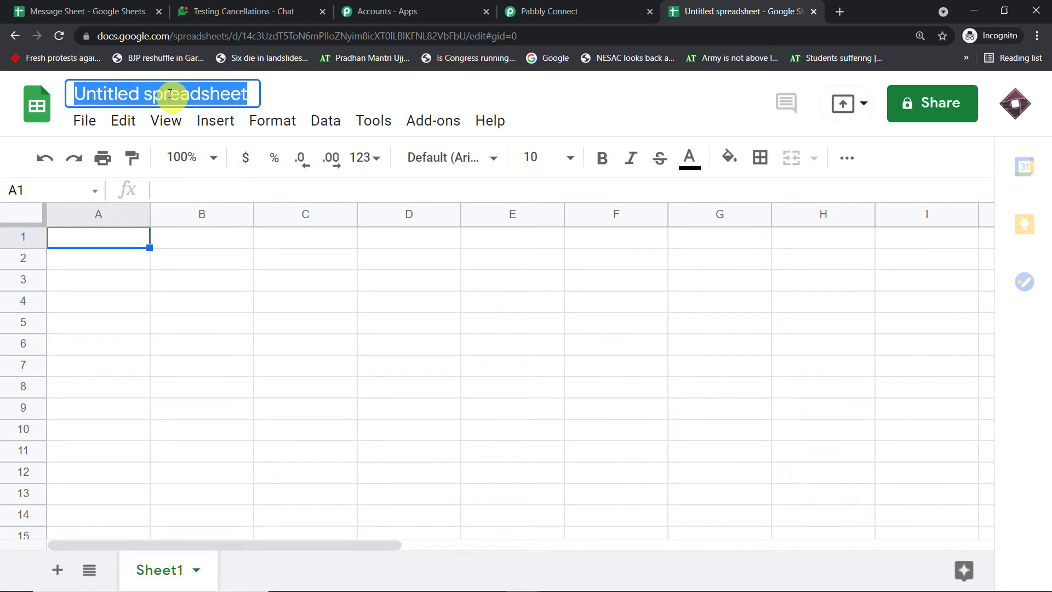
key(BackSpace)
text(New)
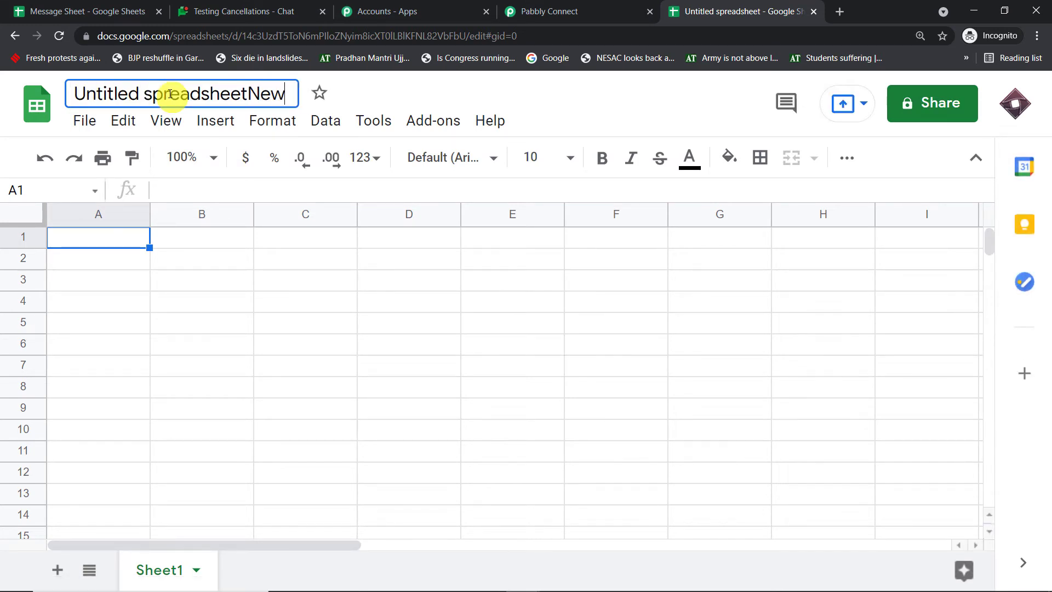
key(BackSpace)
key(BackSpace)
key(BackSpace)
key(BackSpace)
key(BackSpace)
key(BackSpace)
key(BackSpace)
key(BackSpace)
key(BackSpace)
key(BackSpace)
key(BackSpace)
key(BackSpace)
key(BackSpace)
key(BackSpace)
key(BackSpace)
key(BackSpace)
key(BackSpace)
key(BackSpace)
key(BackSpace)
key(BackSpace)
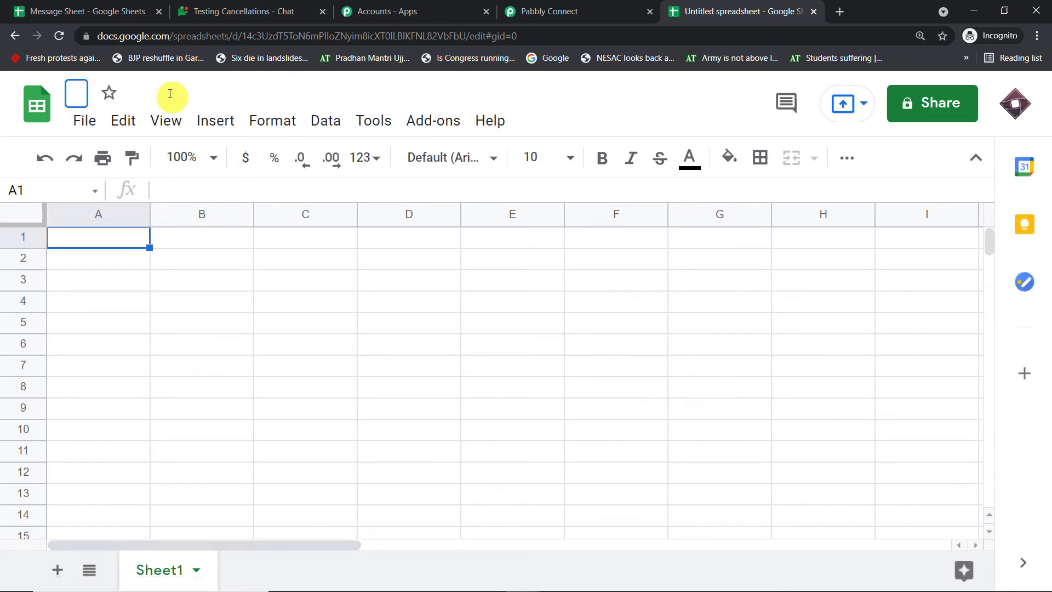
text(New )
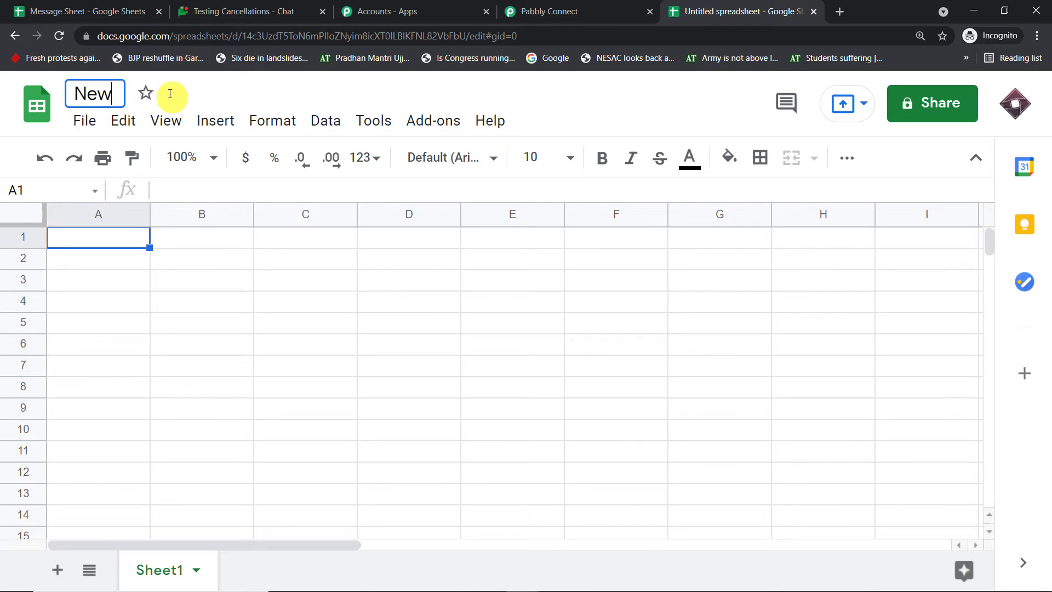
text(Me)
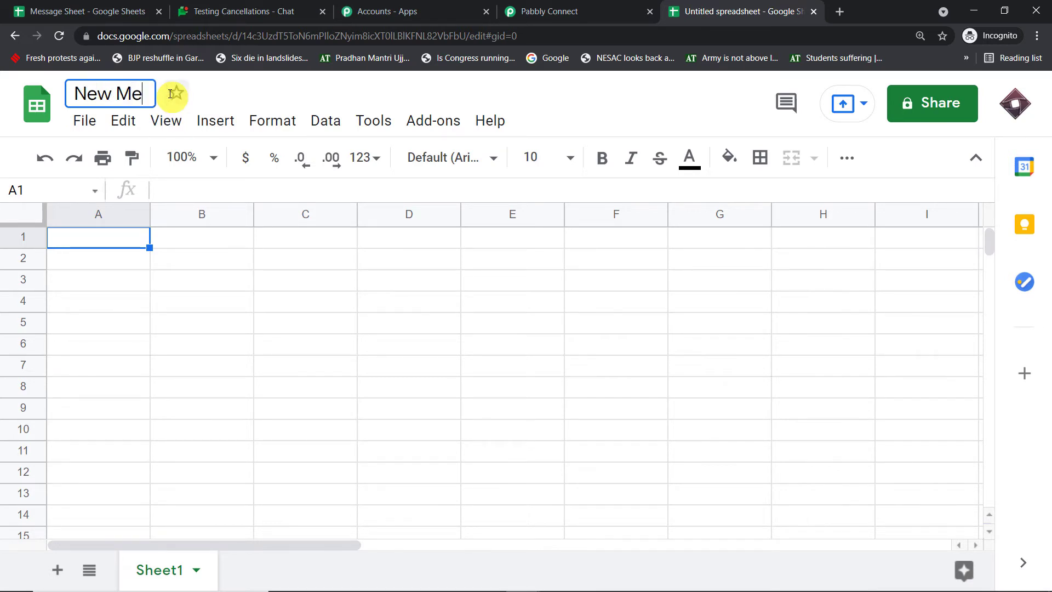
text(ssages)
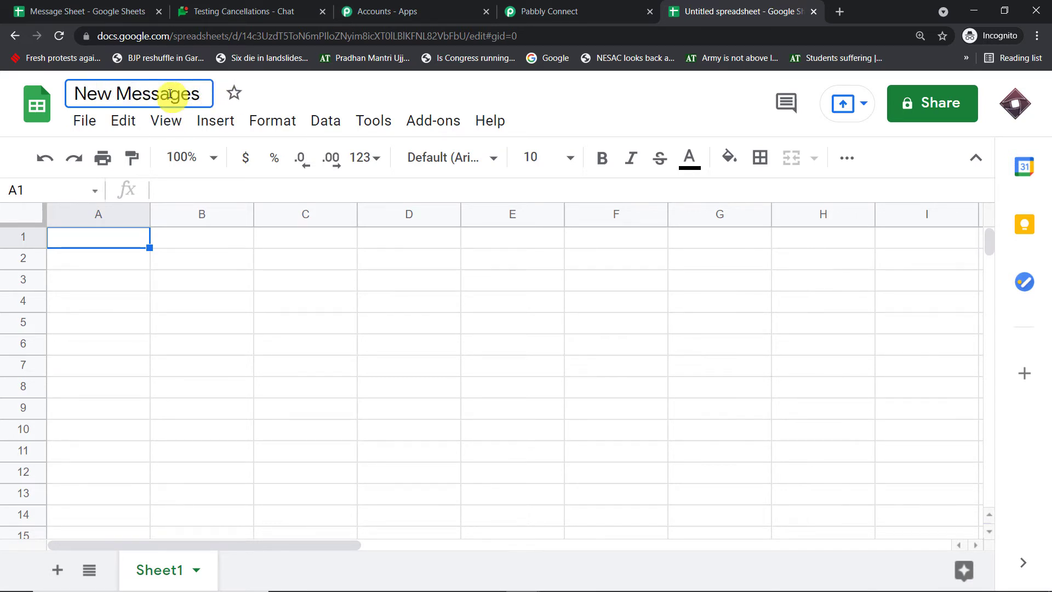
key(Return)
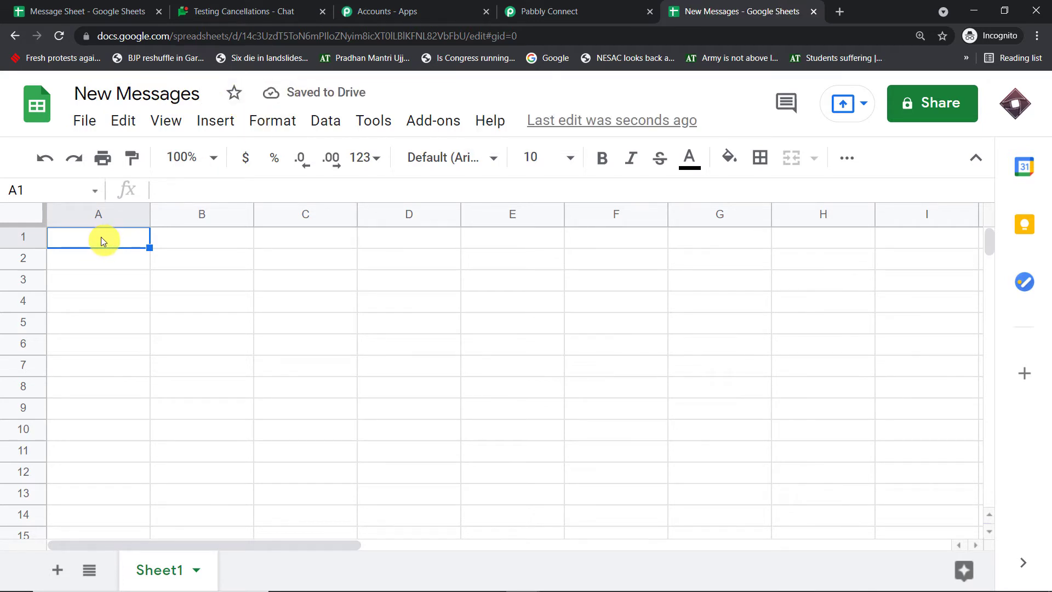
Step: Enter the column header "Content" in cell A1
text(Co)
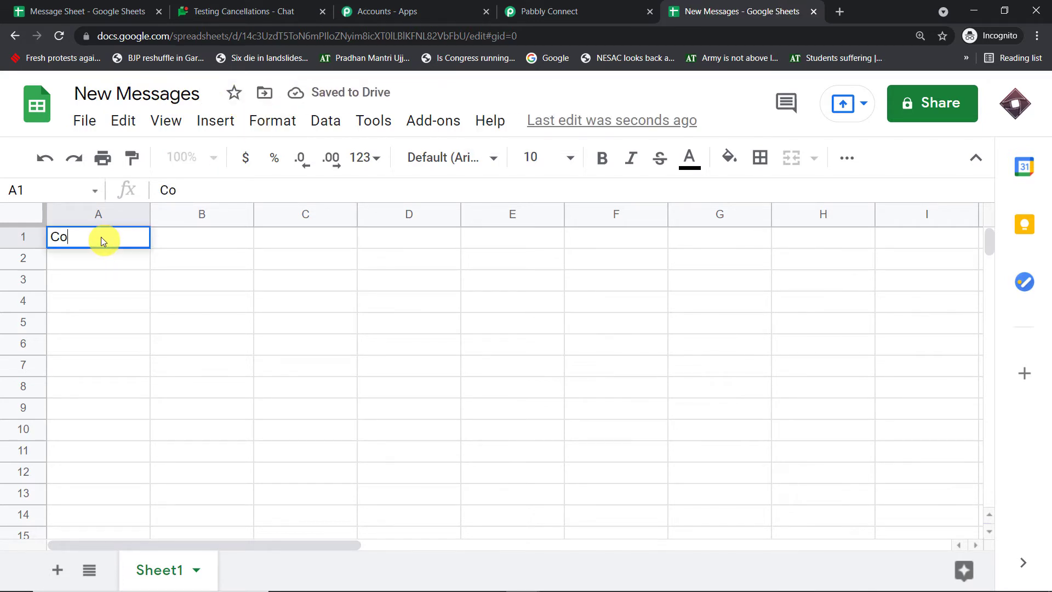
text(ntent)
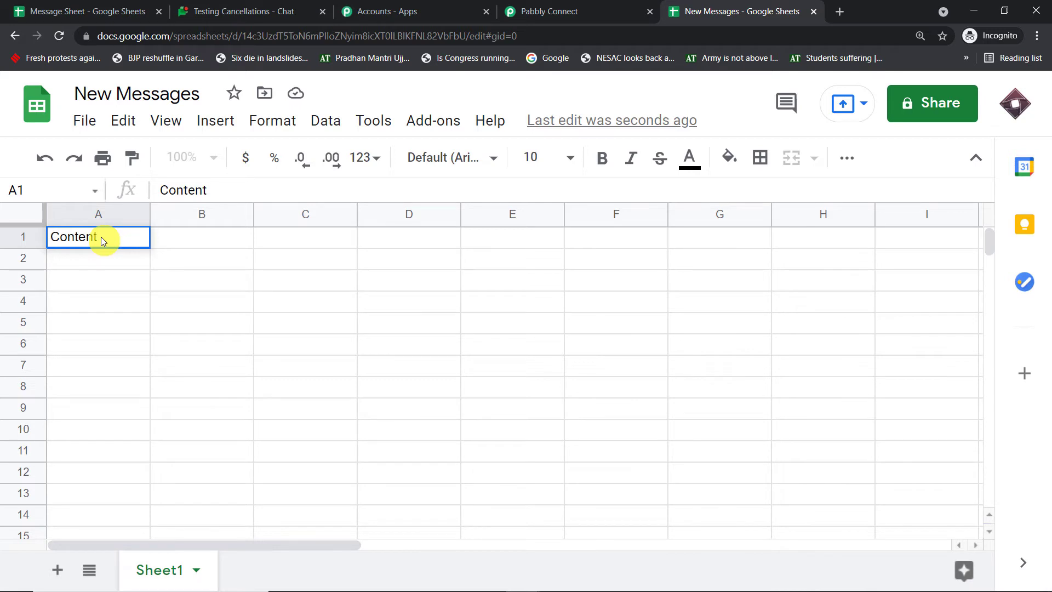
click(112, 309)
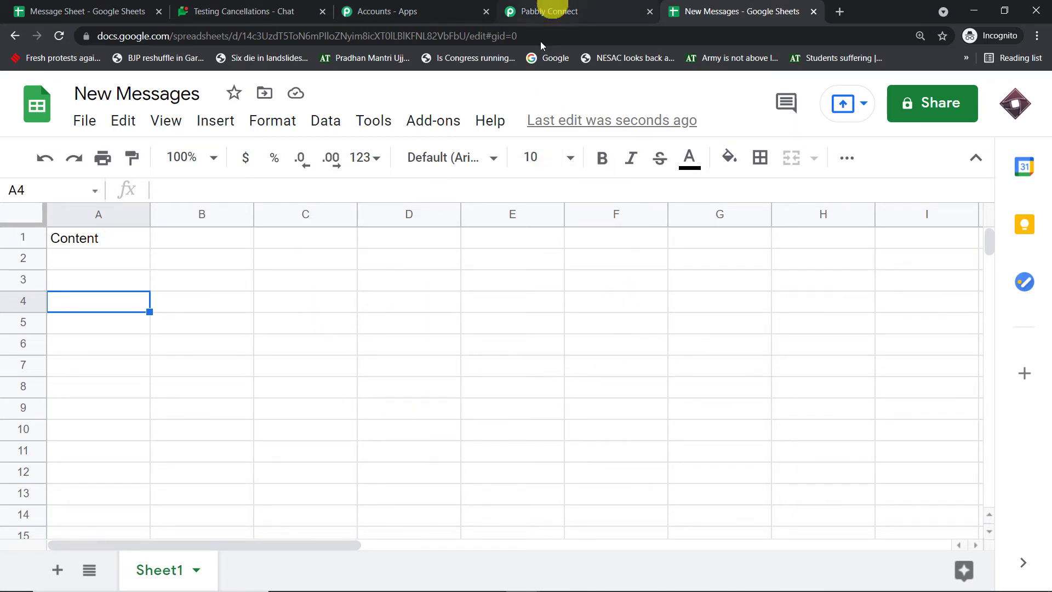
Step: Search the Google Sheets add-on marketplace for Pabbly Connect Webhooks, check its installation status, and close the marketplace
click(429, 120)
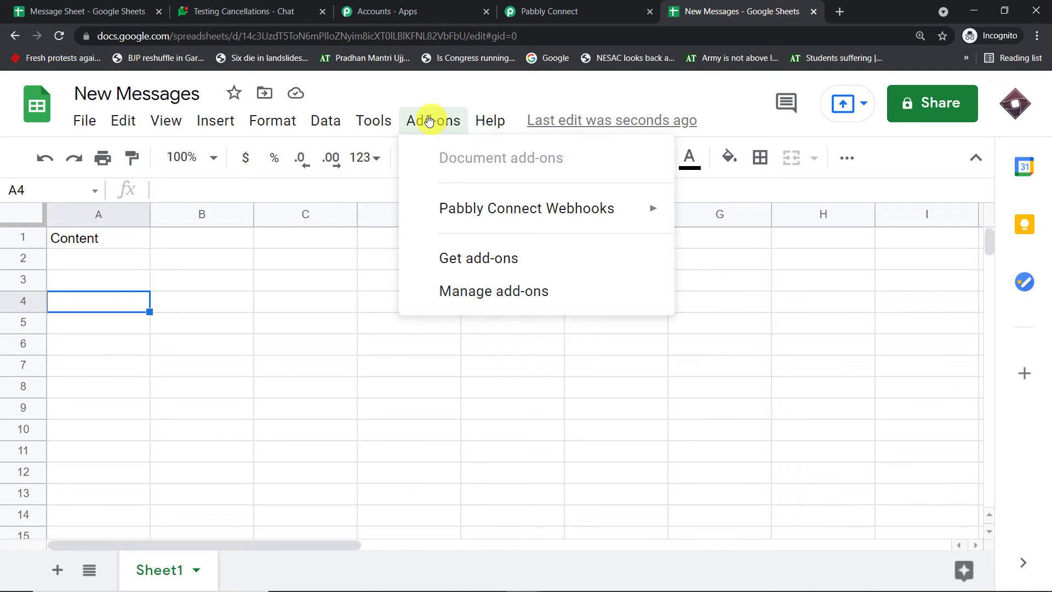
click(475, 257)
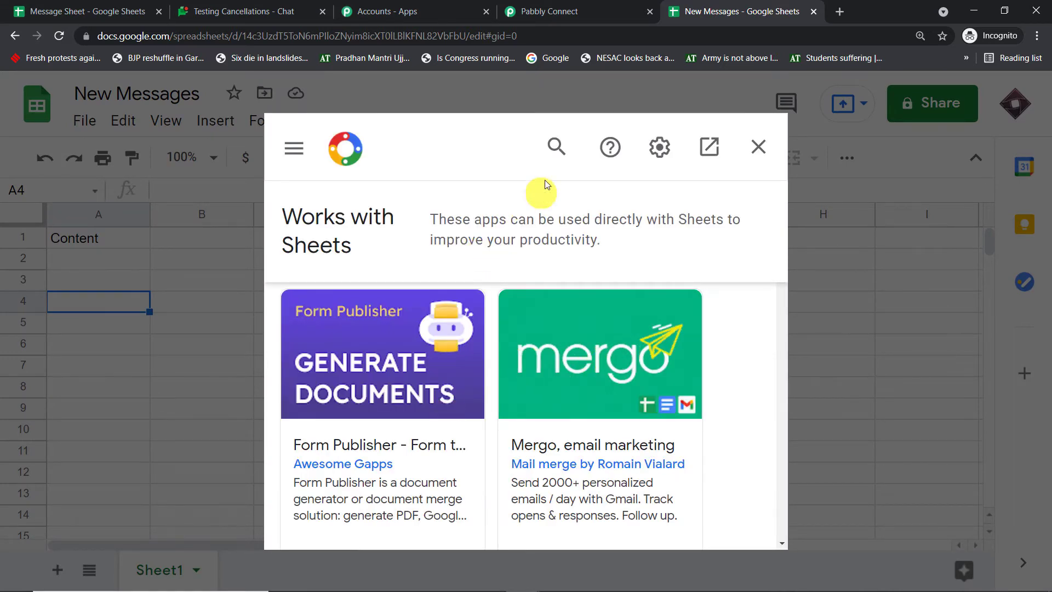
click(557, 147)
text(p)
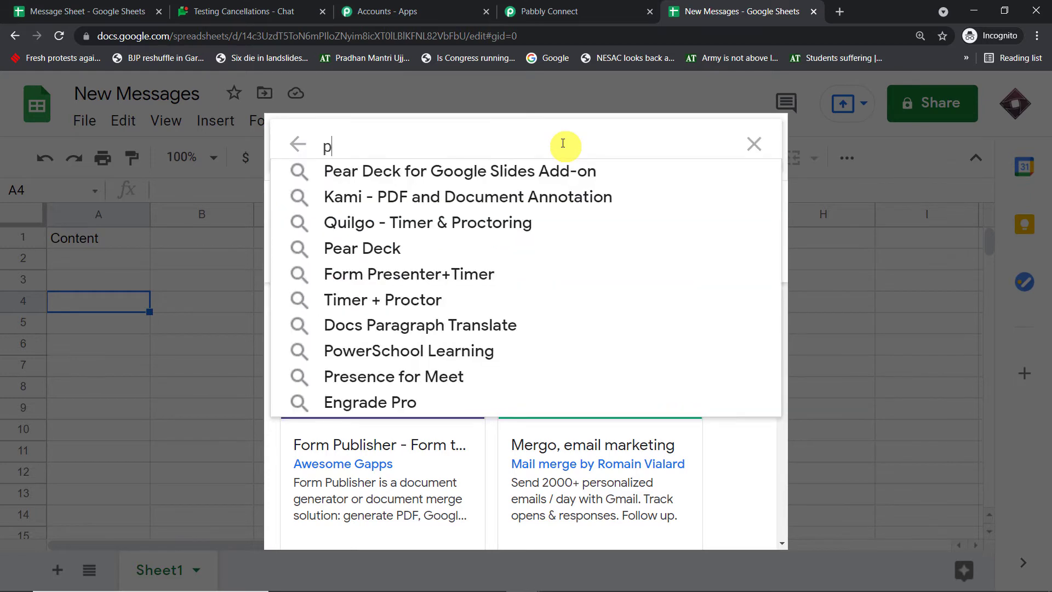
text(abb)
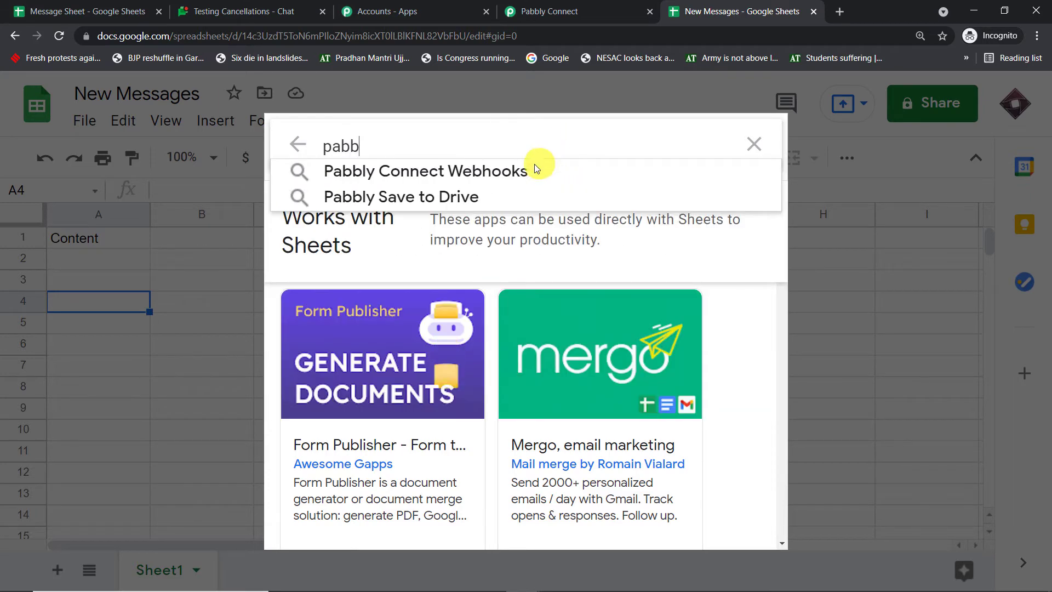
click(535, 169)
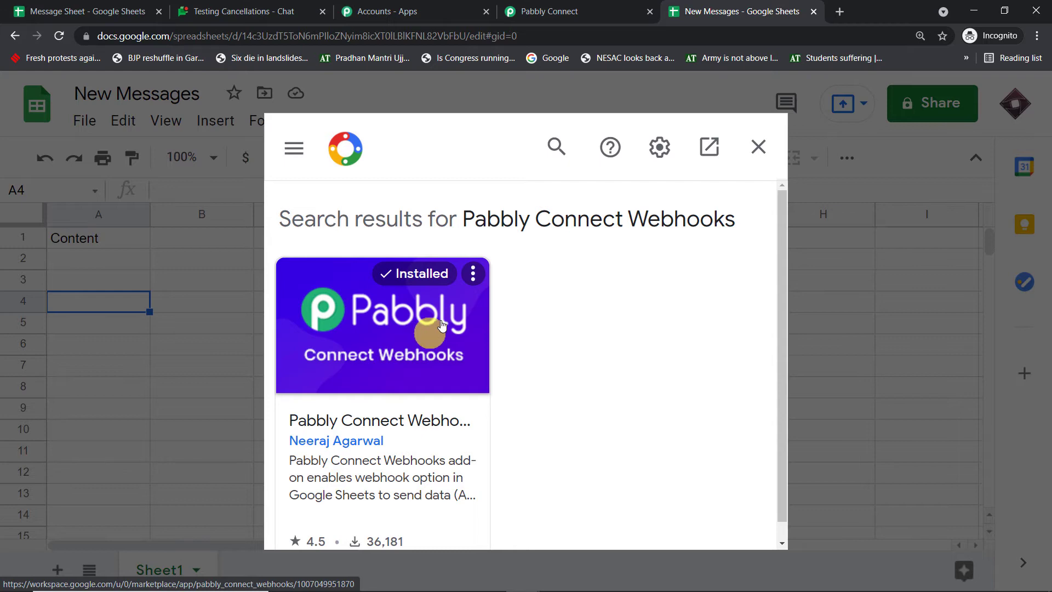
click(766, 156)
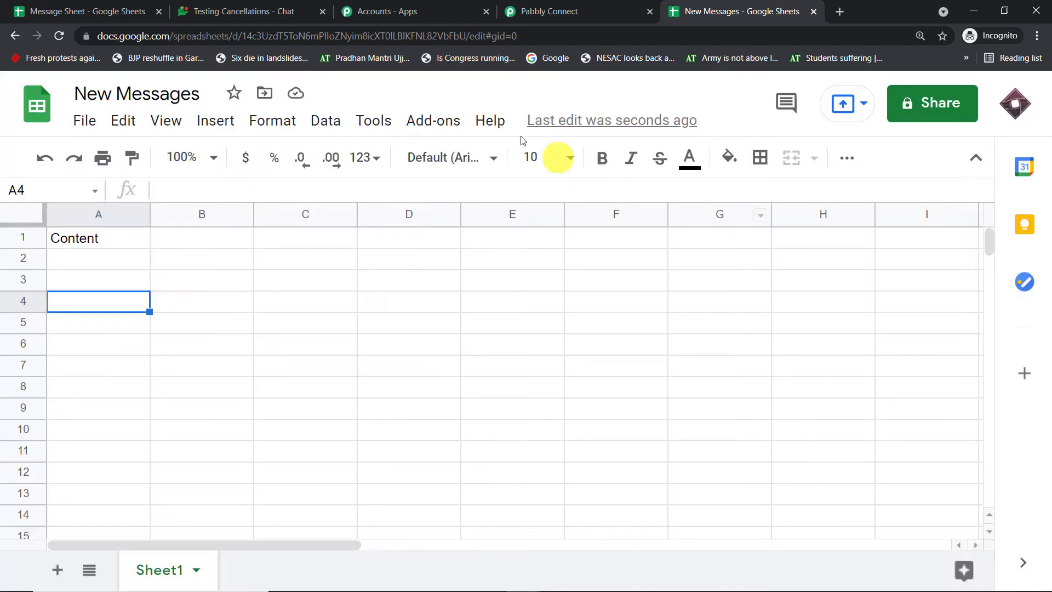
Step: Open the Pabbly Connect Webhooks initial setup and fill in the webhook URL copied from the Pabbly Connect workflow
click(432, 123)
mouse_move(443, 198)
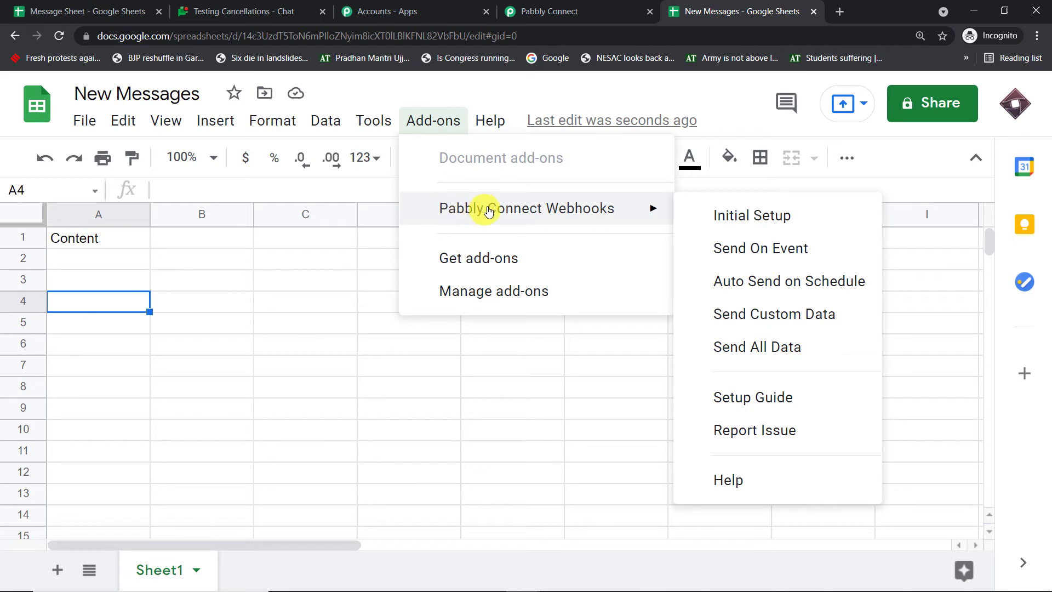
click(765, 211)
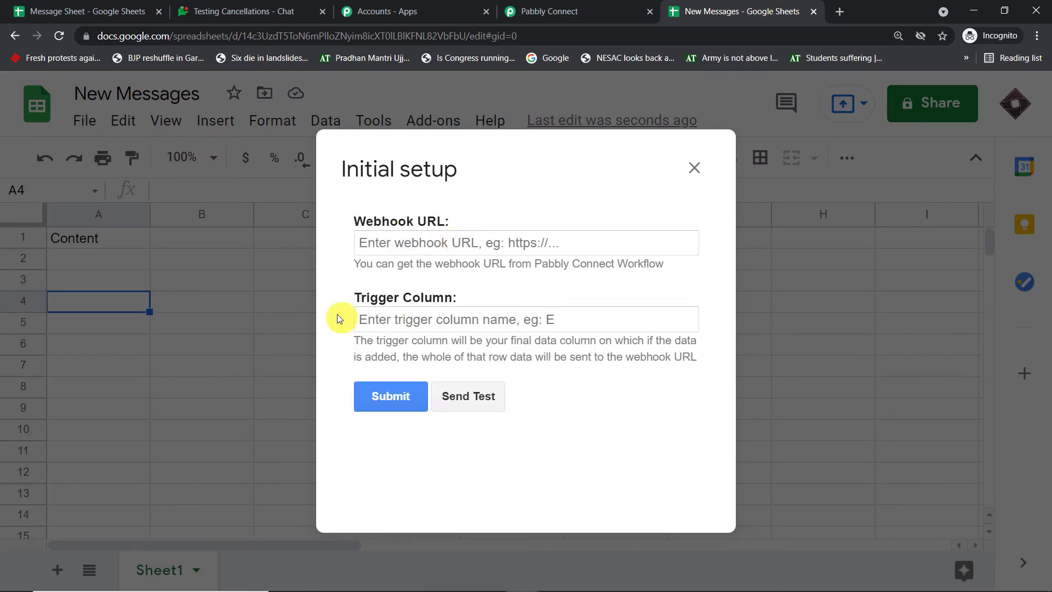
click(548, 11)
click(855, 432)
click(778, 10)
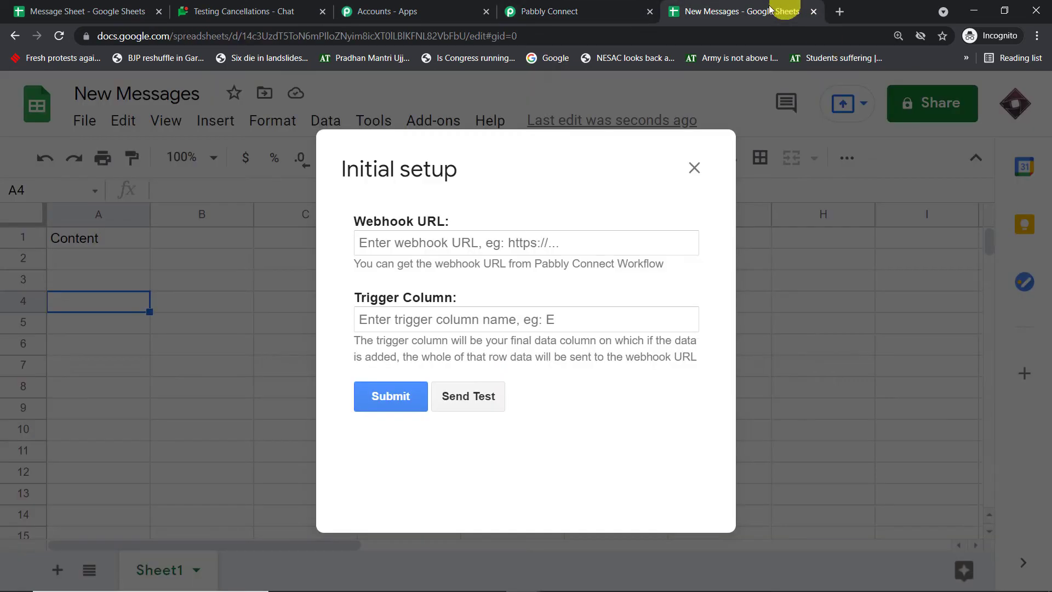
click(451, 242)
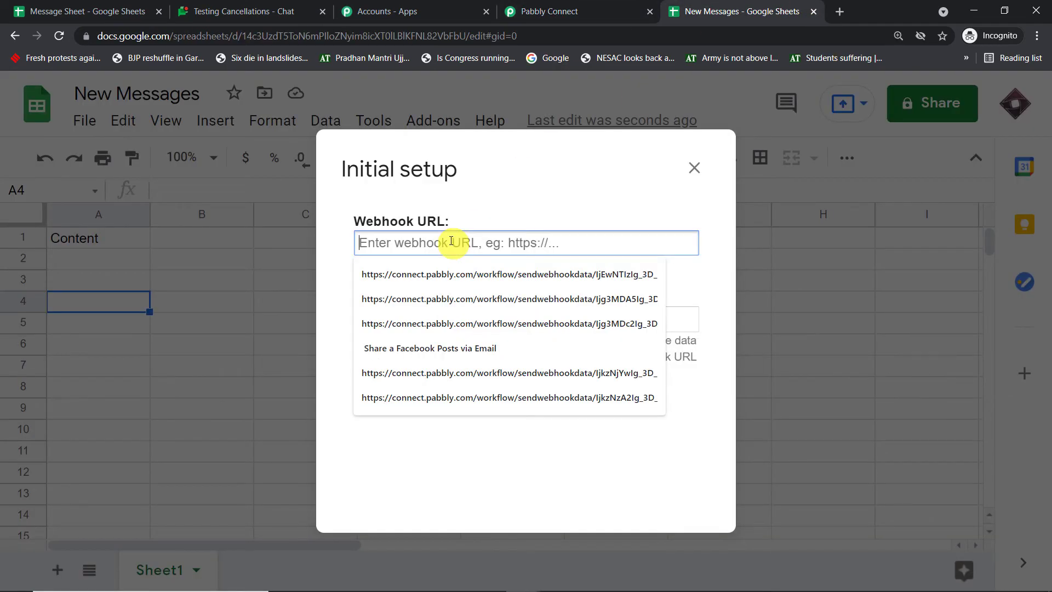
key(ctrl+v)
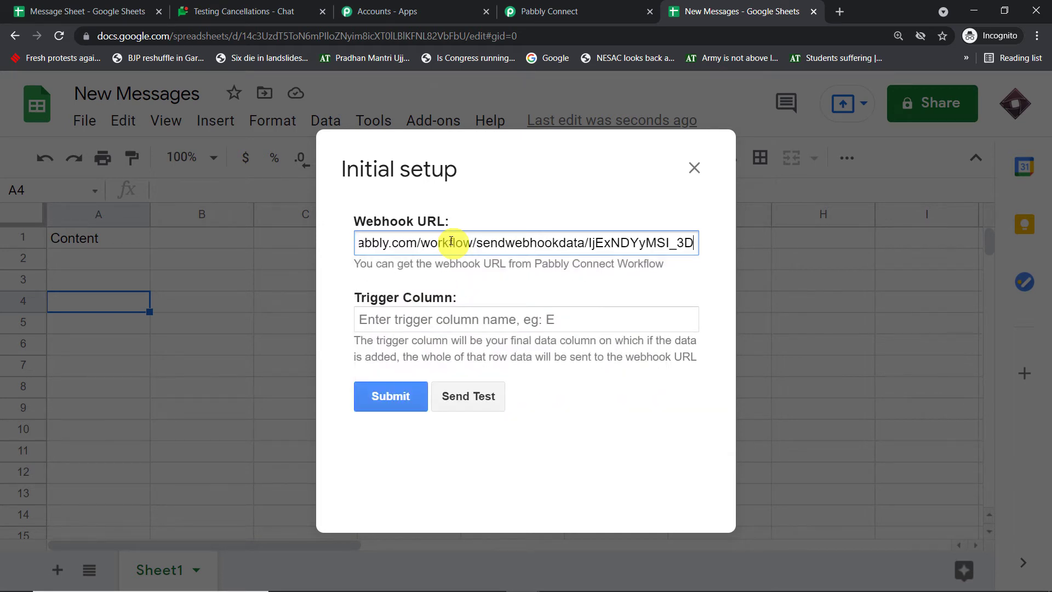
Step: Set the trigger column to A and submit the webhook's initial setup
click(442, 319)
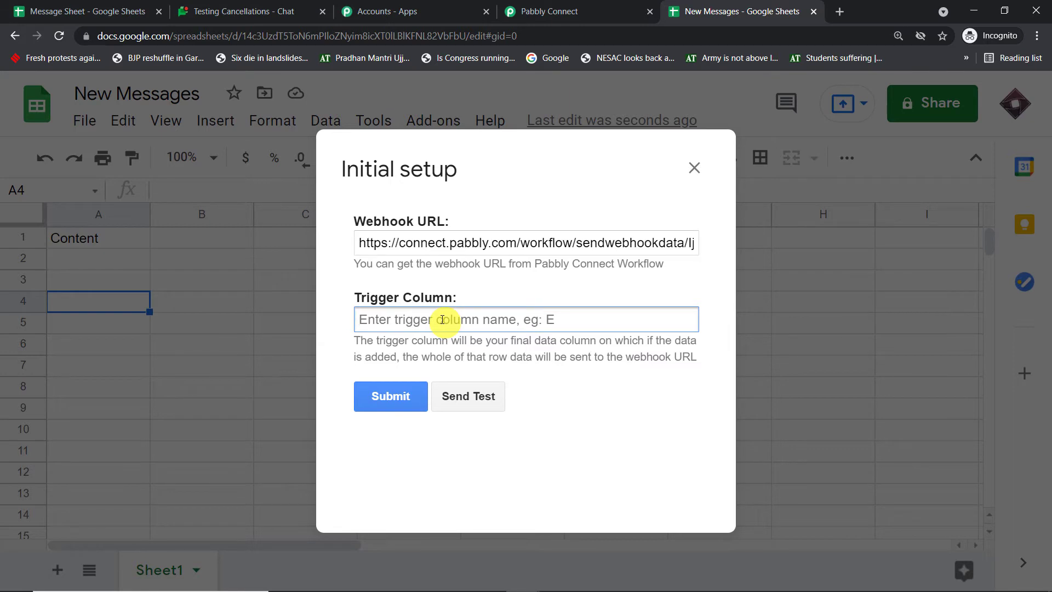
text(A)
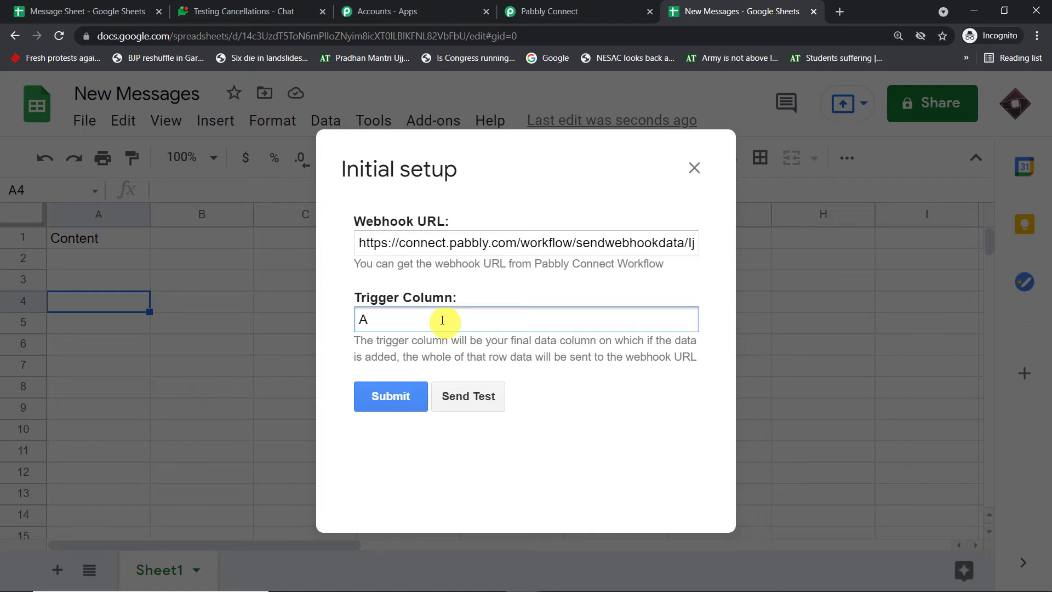
key(BackSpace)
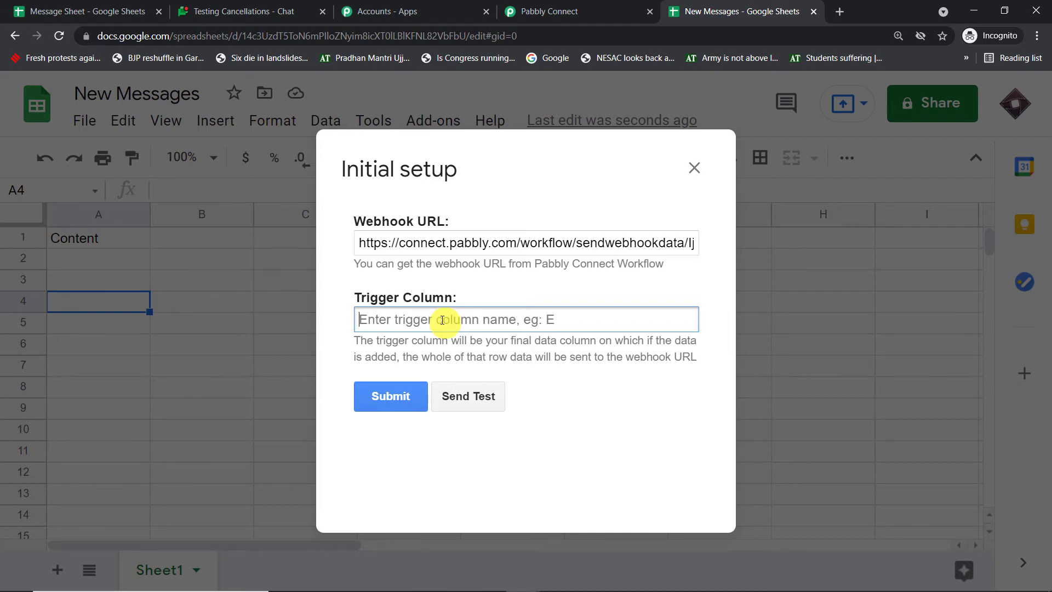
text(A)
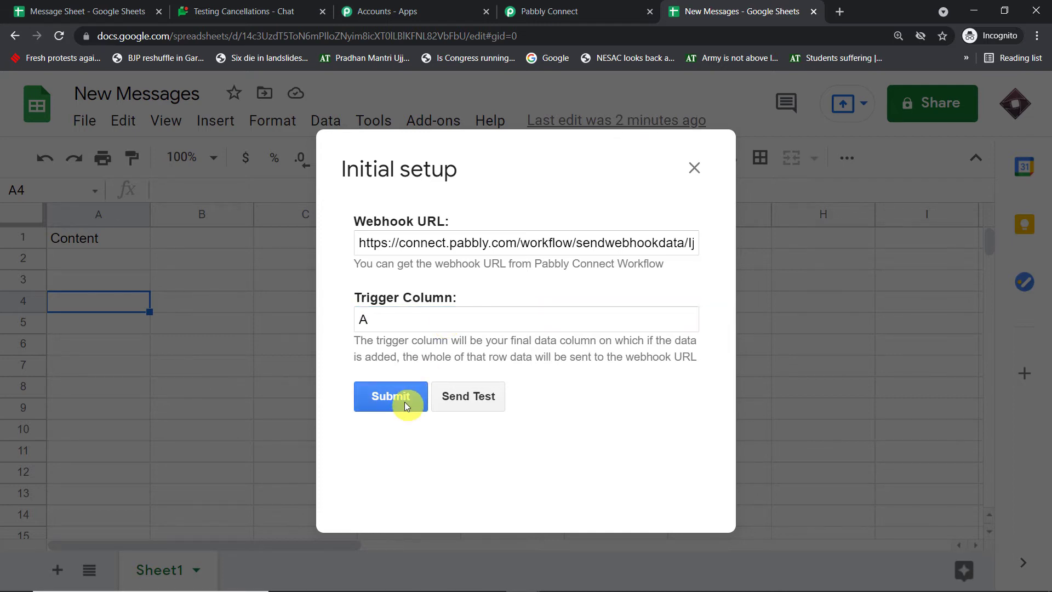
click(404, 402)
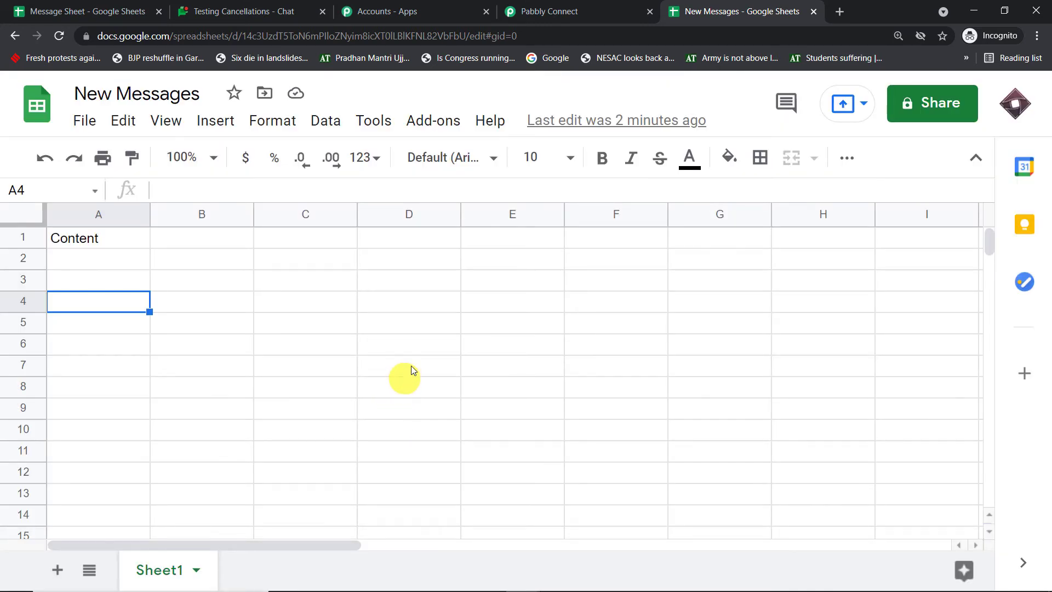
Step: Turn on Send On Event for the Pabbly Connect Webhooks add-on in the New Messages spreadsheet
click(431, 118)
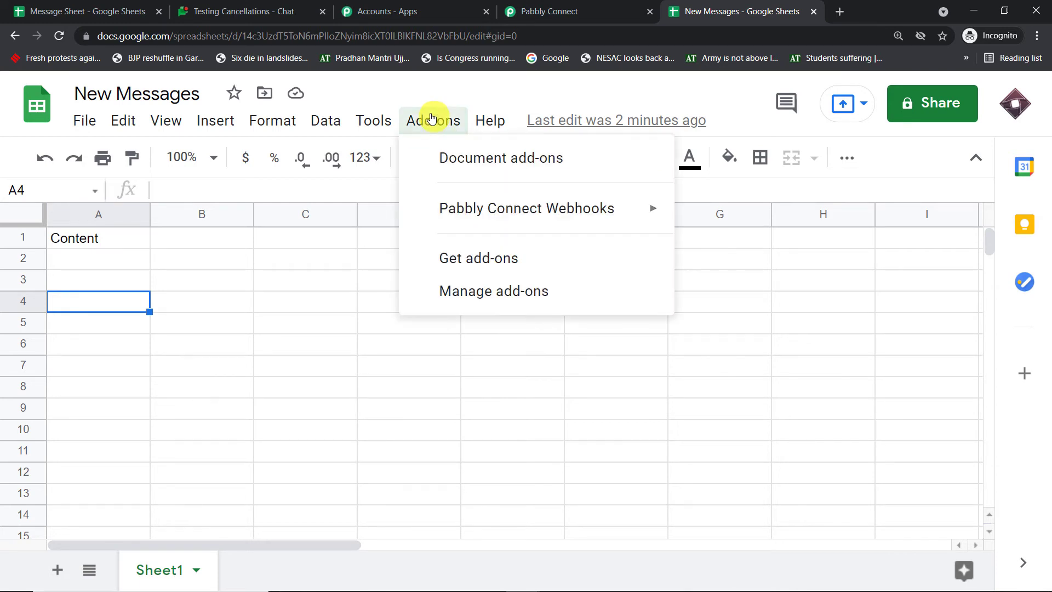
mouse_move(437, 213)
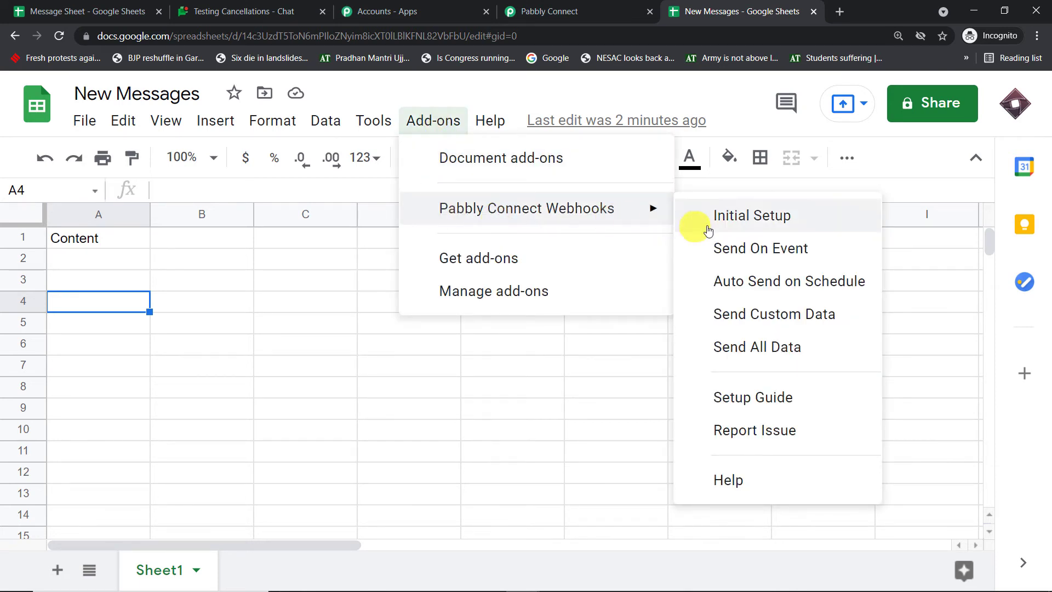
click(737, 249)
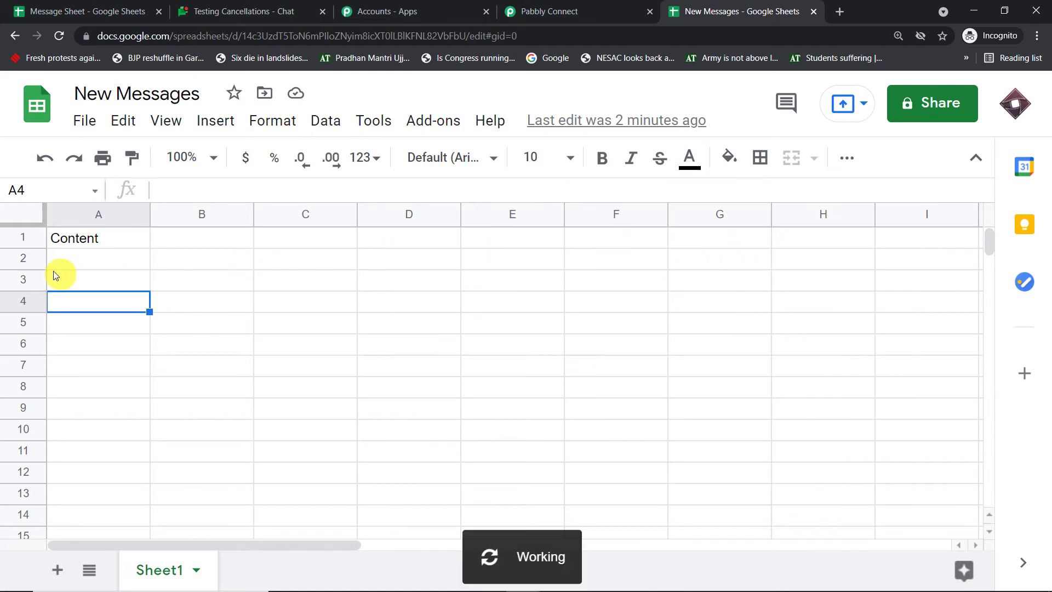
click(18, 261)
click(19, 282)
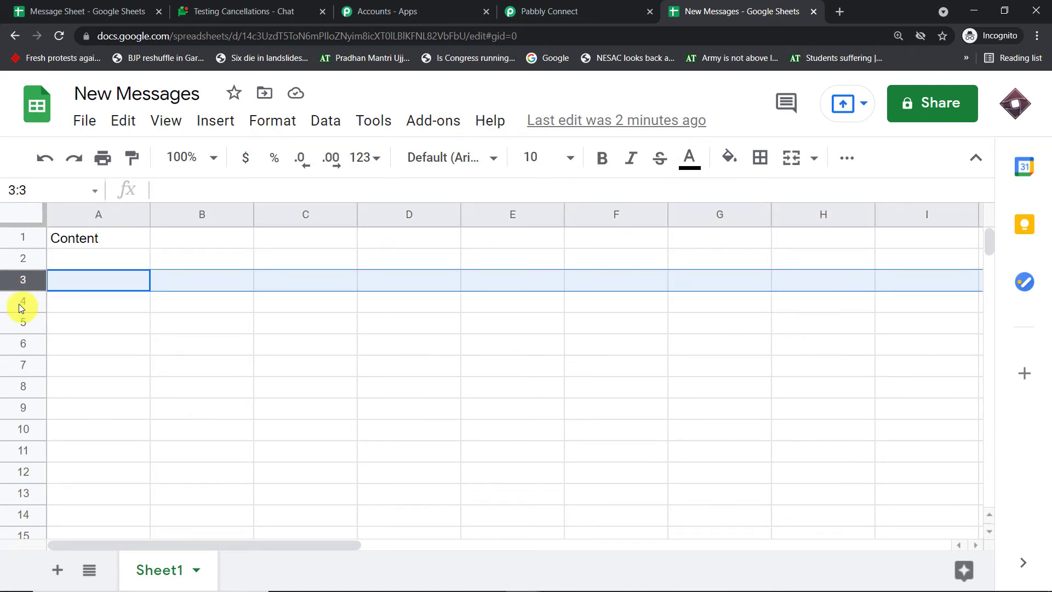
click(20, 301)
click(21, 324)
click(20, 344)
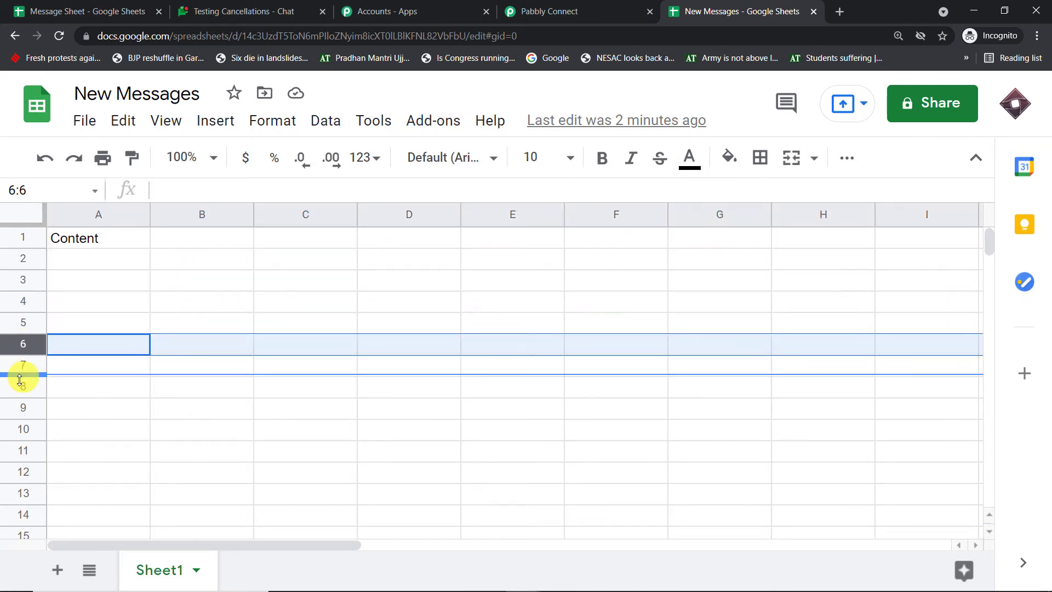
click(20, 436)
click(19, 406)
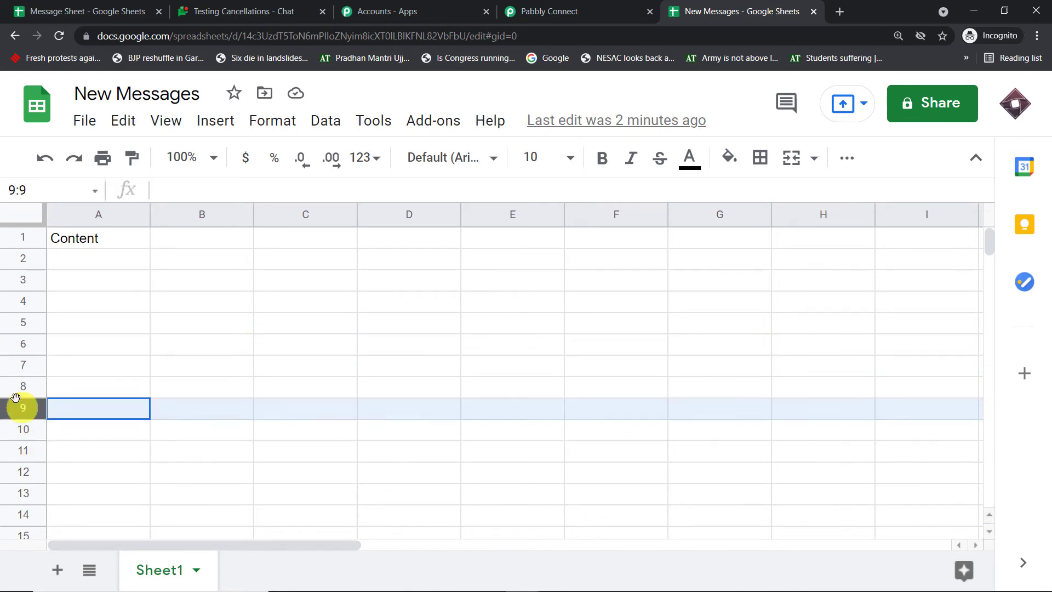
click(21, 322)
Step: Check the trigger's webhook capture status in Pabbly Connect, and enter the test message "Hello Everyone" in cell A2 of the spreadsheet
click(535, 12)
scroll(478, 224, down, 7)
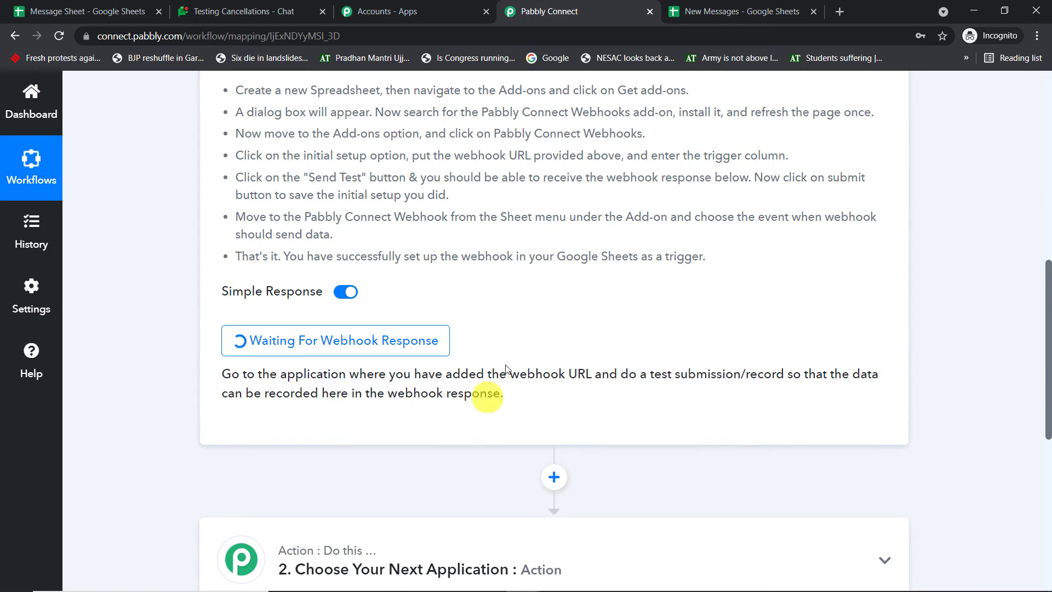
click(742, 4)
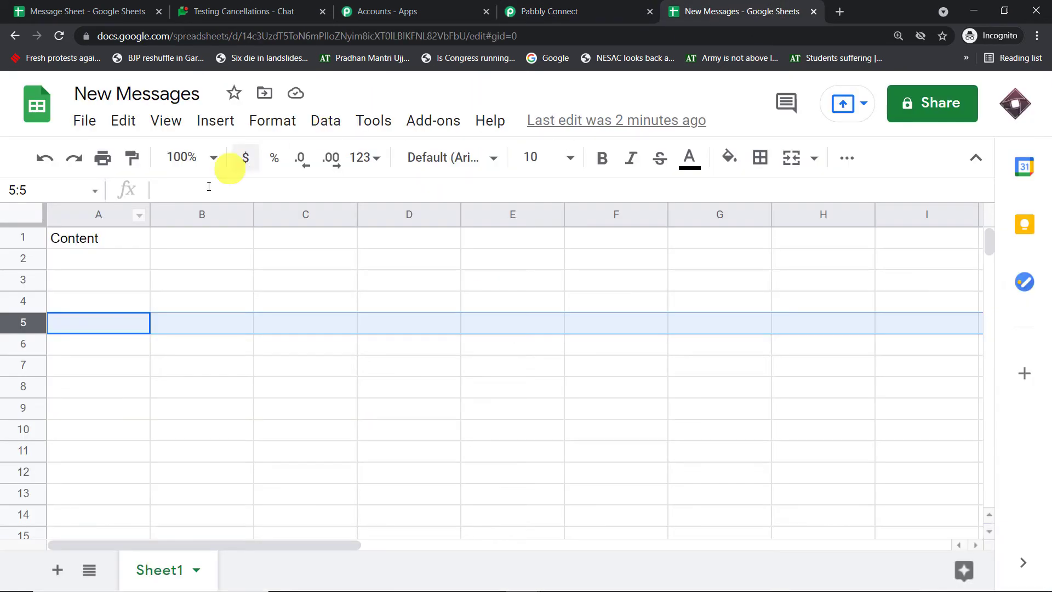
click(85, 262)
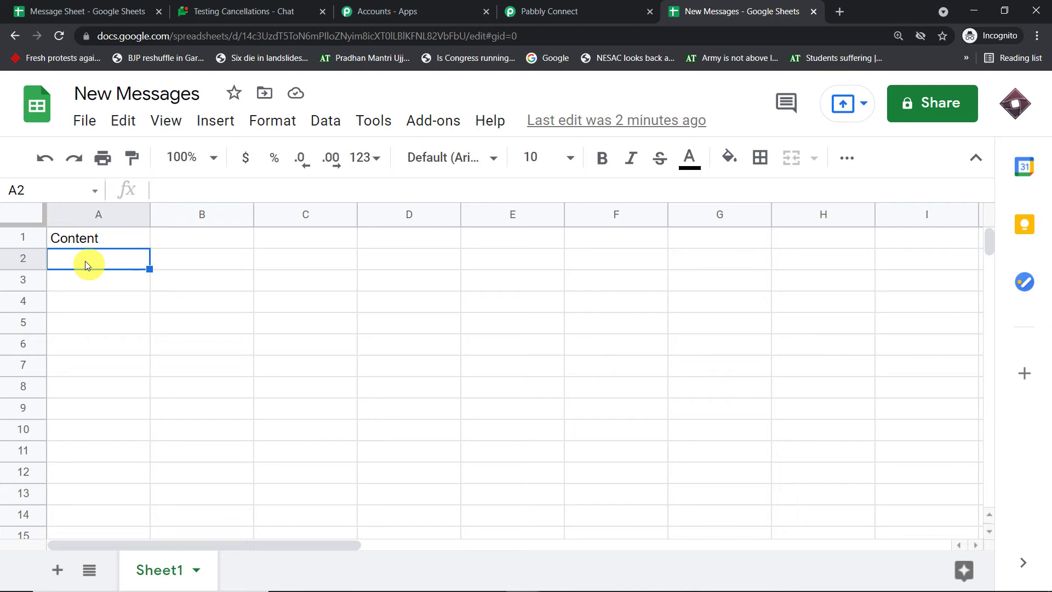
text(He)
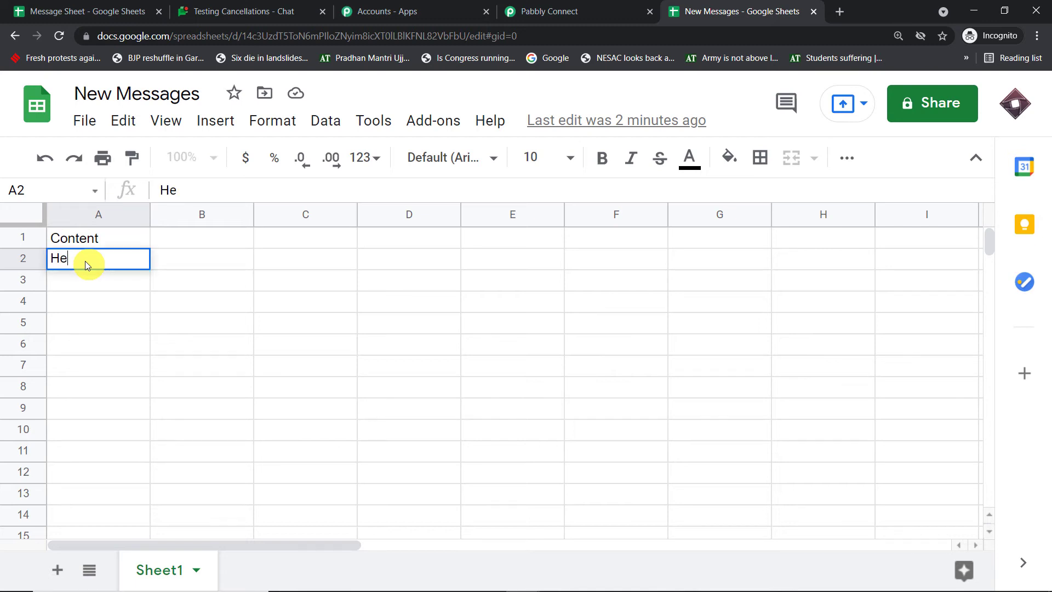
text(llo Everyone)
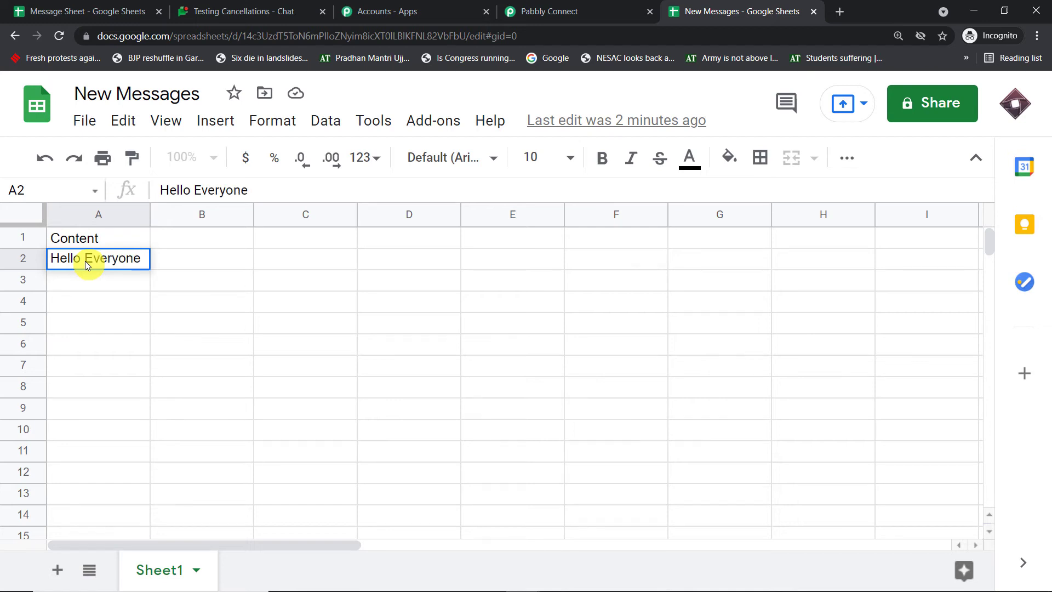
click(108, 322)
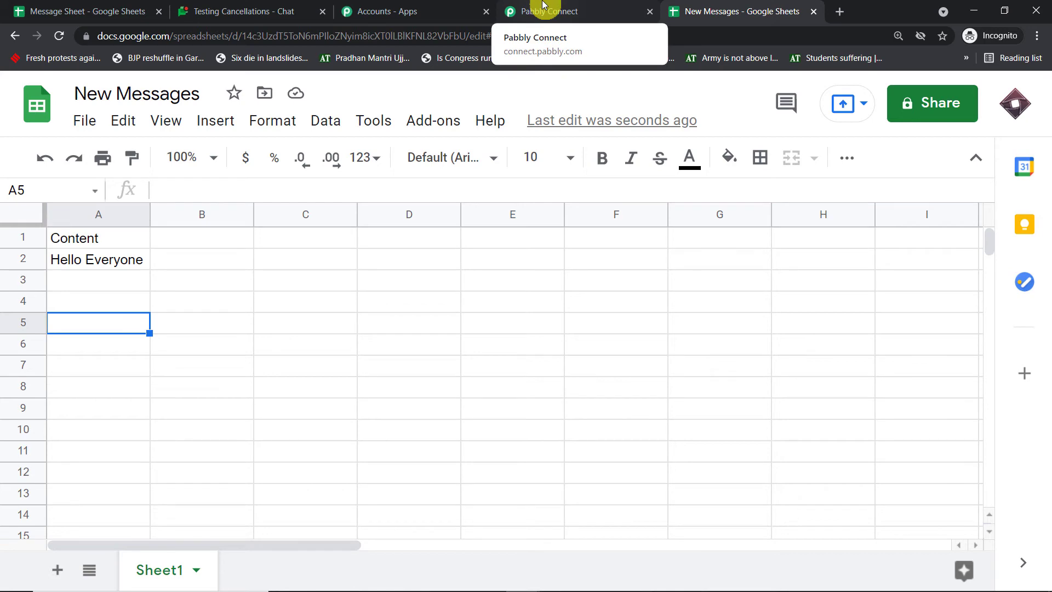
Step: Compare the Content and RowIndex values of the webhook response in Pabbly Connect with row 2 of the New Messages spreadsheet
click(542, 10)
scroll(615, 227, down, 5)
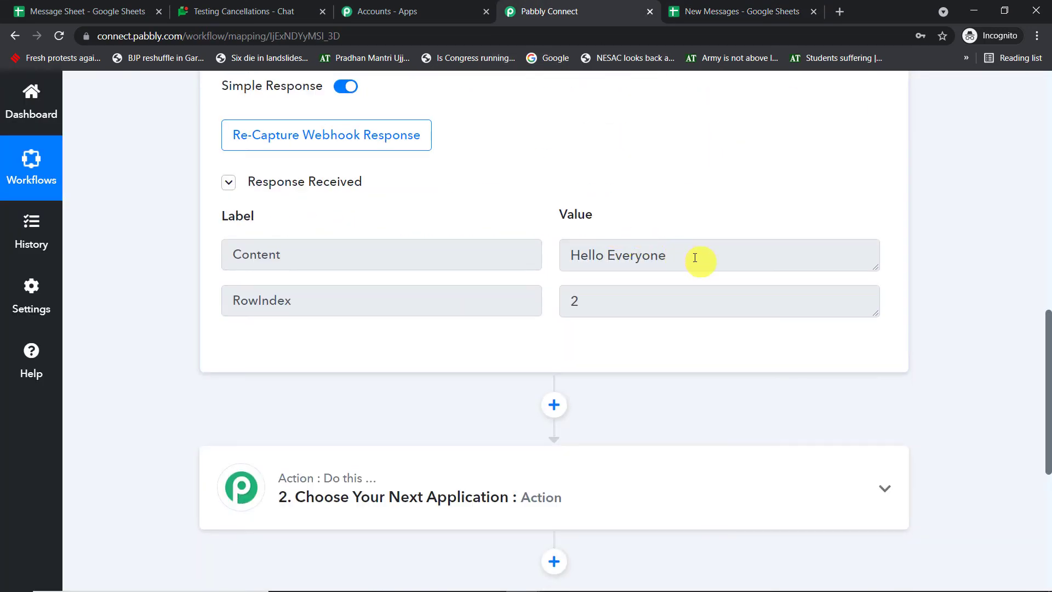
drag(695, 256, 505, 242)
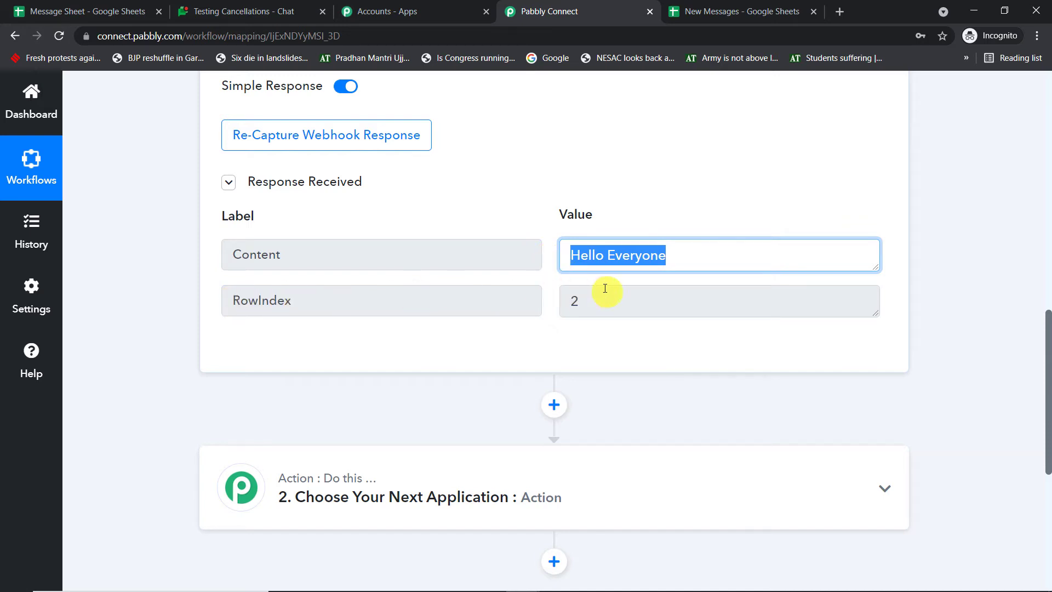
drag(605, 291, 507, 214)
click(743, 11)
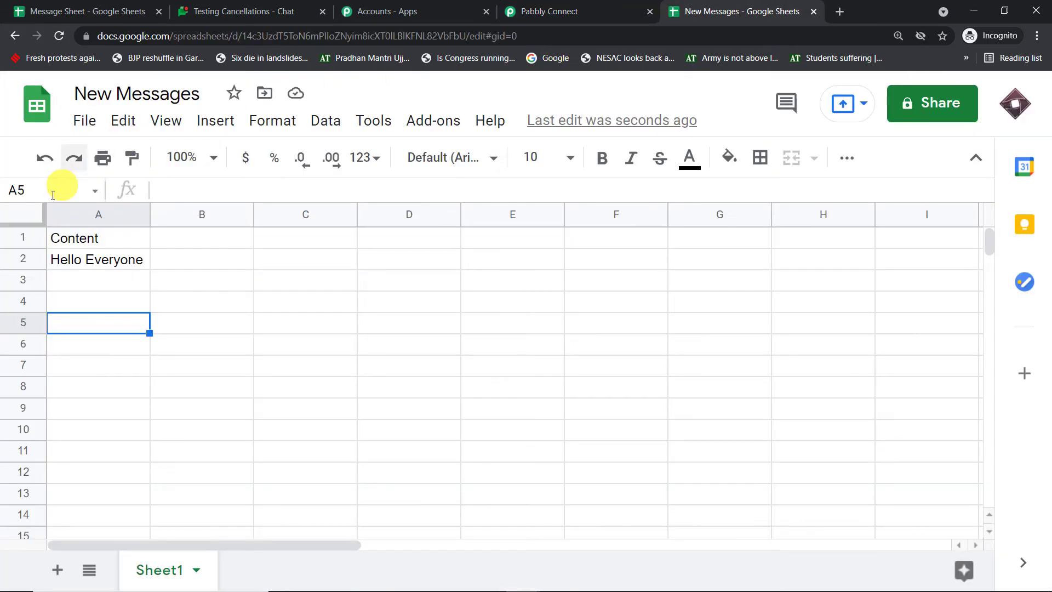
click(24, 258)
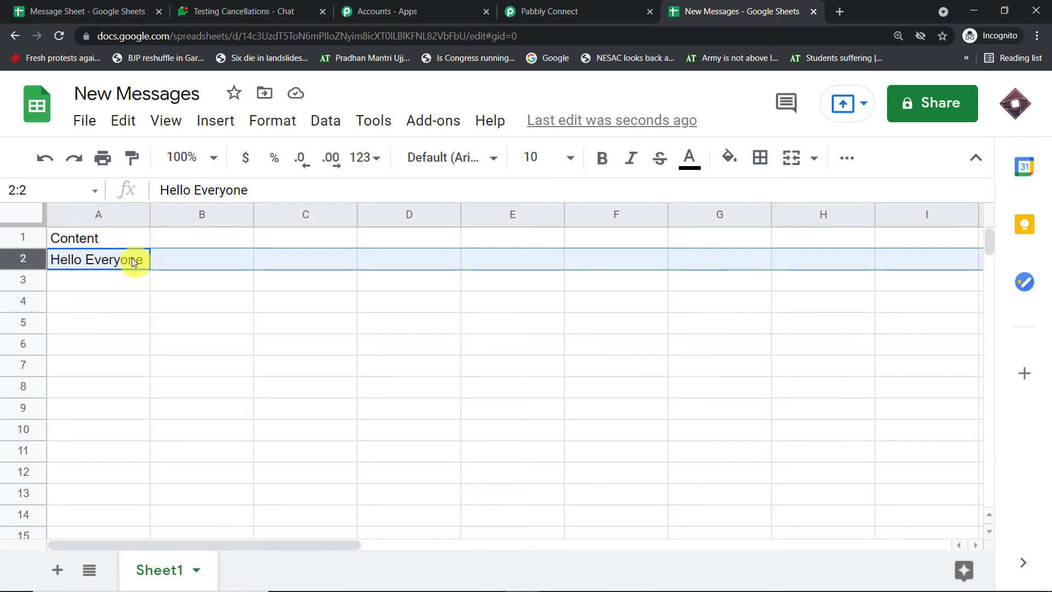
click(548, 11)
scroll(629, 159, down, 1)
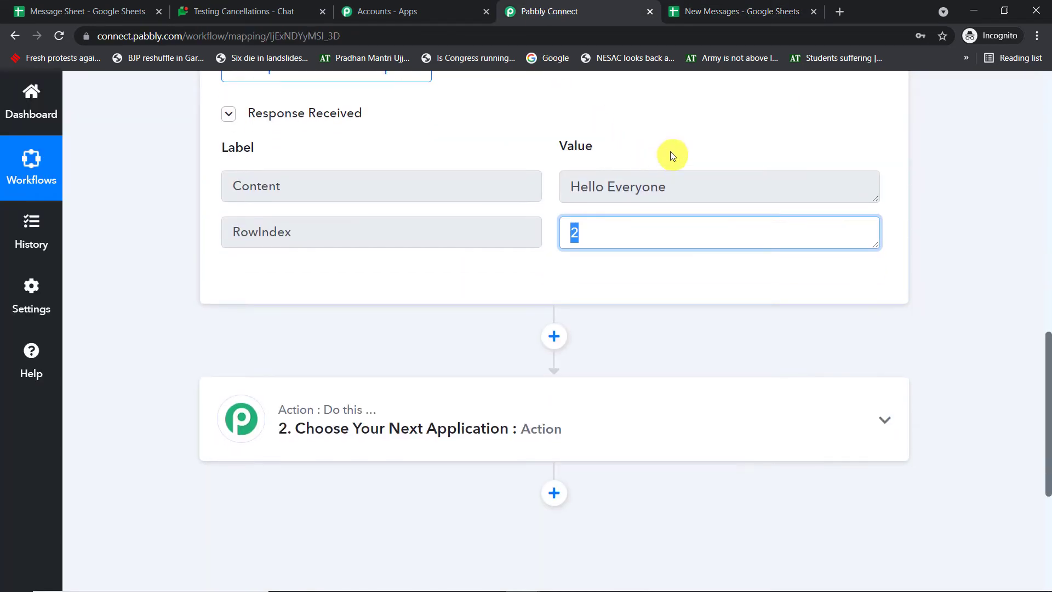
drag(700, 186, 537, 186)
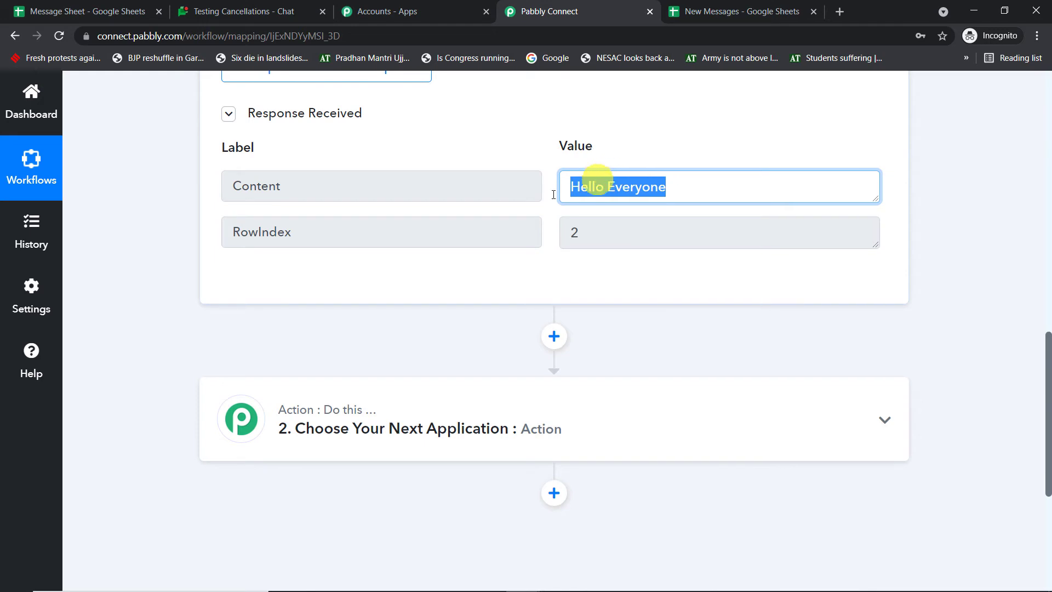
Step: Search the action step's app list for "google" and choose Google Hangouts Chat as the action app
scroll(570, 190, down, 3)
click(388, 210)
click(329, 312)
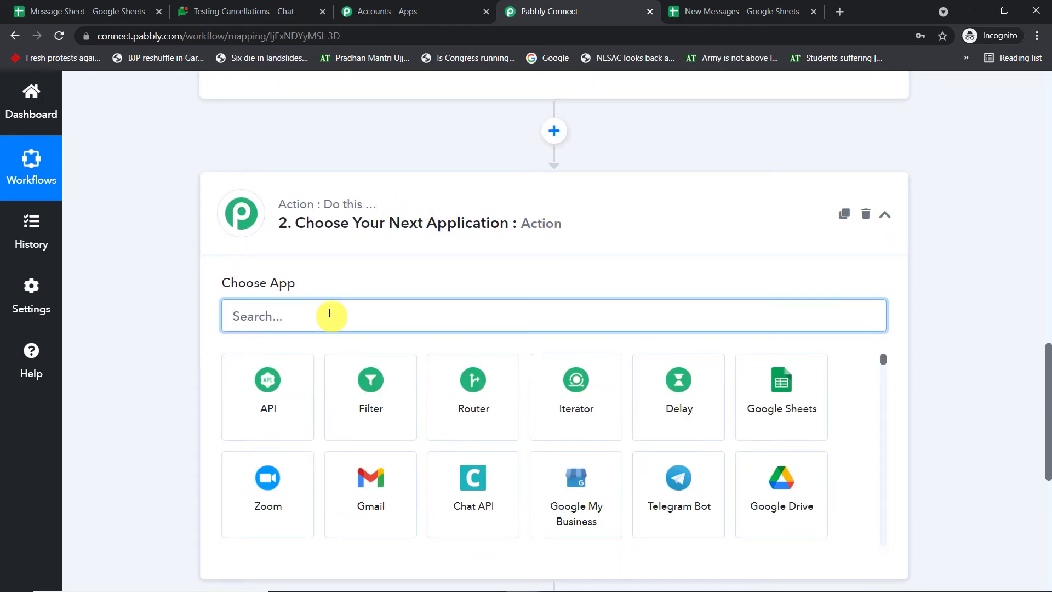
text(google)
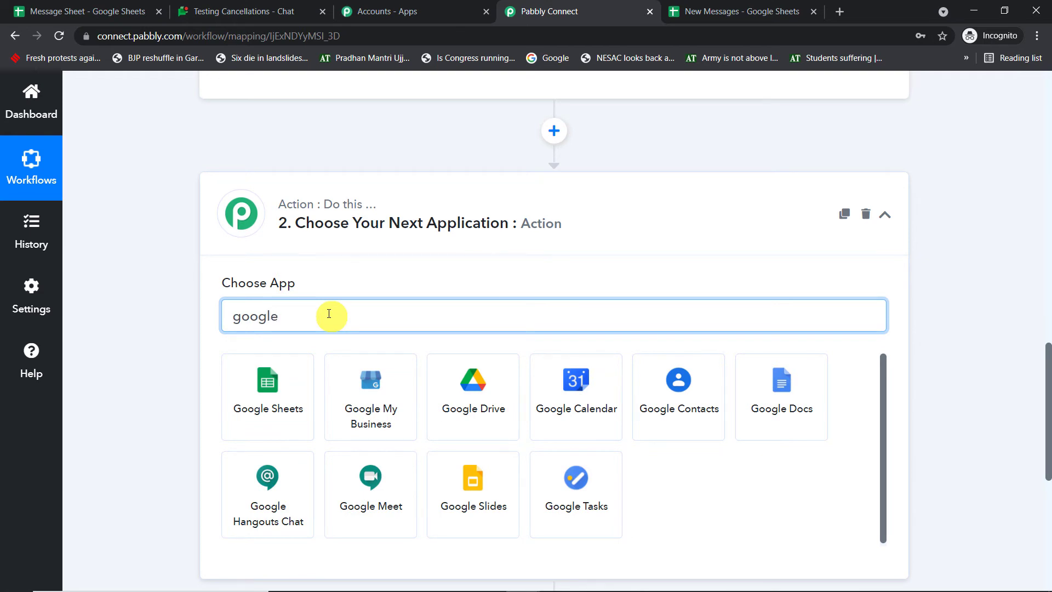
click(265, 488)
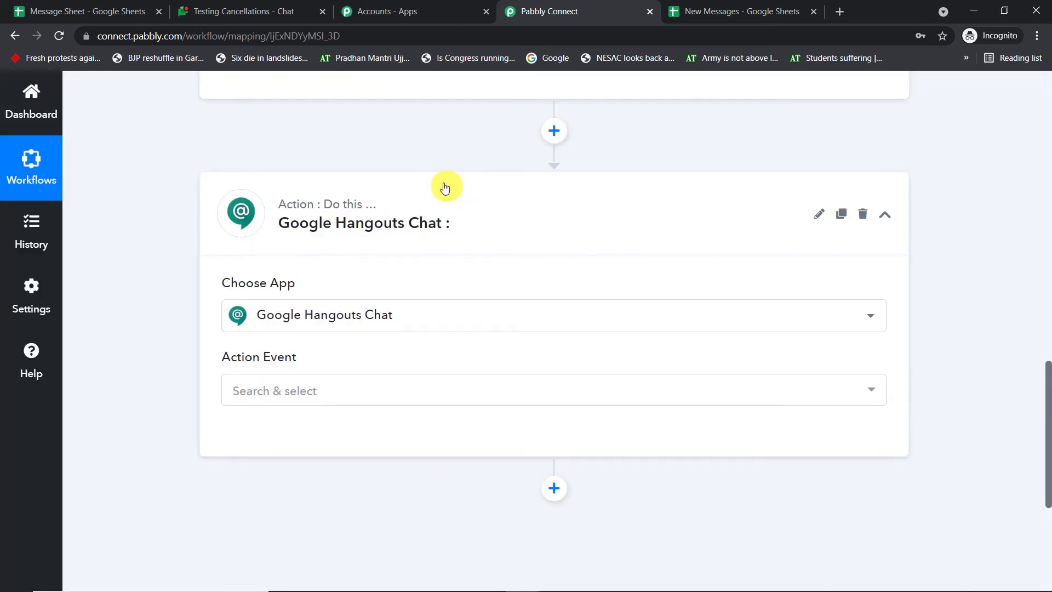
Step: Set the Google Hangouts Chat action event to Create Message and connect the app
scroll(411, 263, down, 3)
click(357, 254)
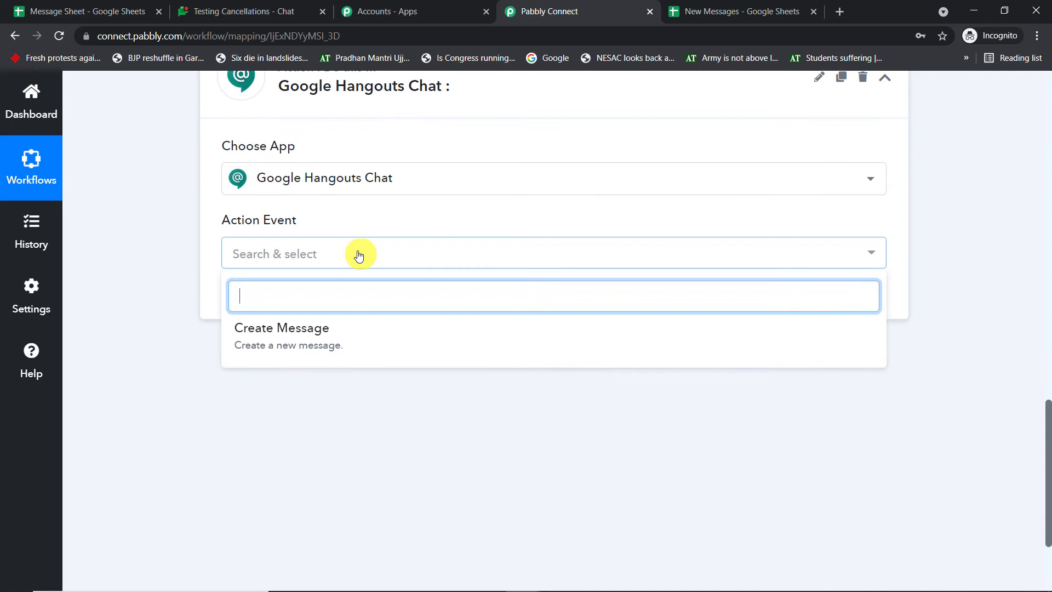
click(330, 341)
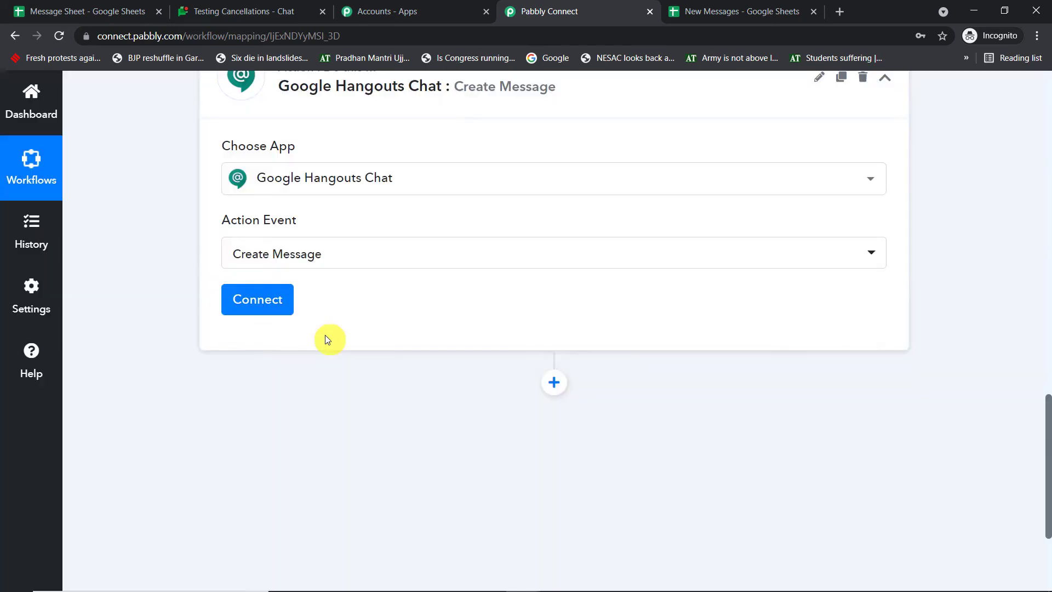
click(280, 306)
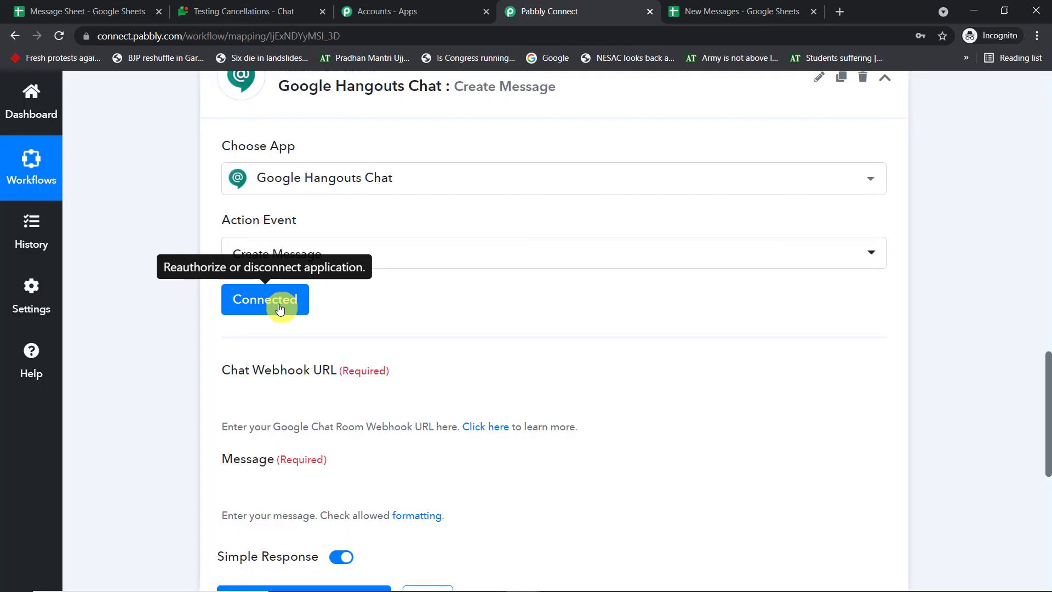
Step: Map the Content value from the Google Sheets trigger's response into the action's Message field
scroll(280, 308, down, 3)
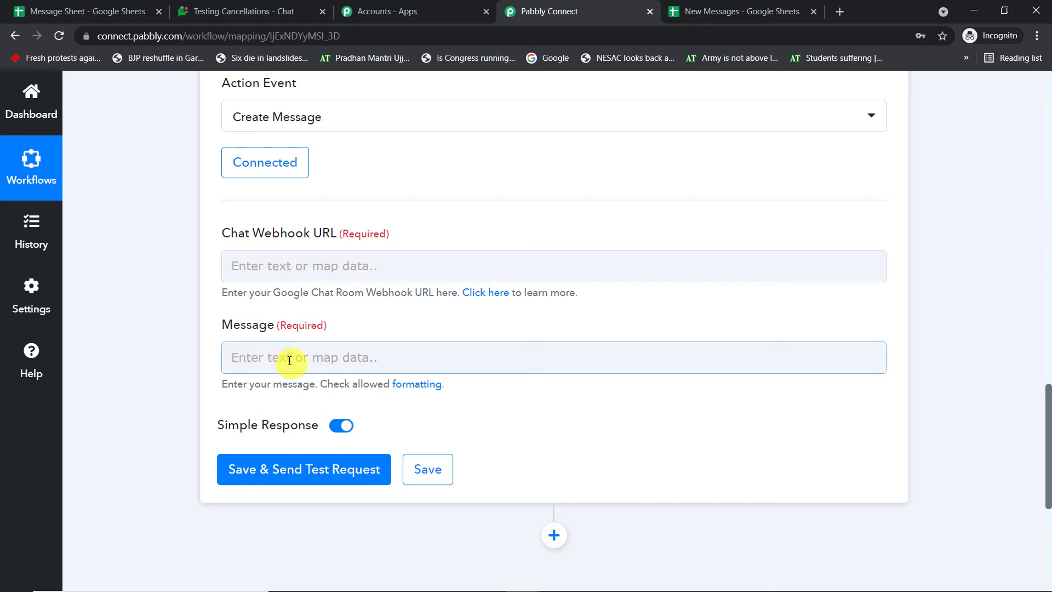
scroll(289, 360, up, 10)
drag(676, 318, 420, 349)
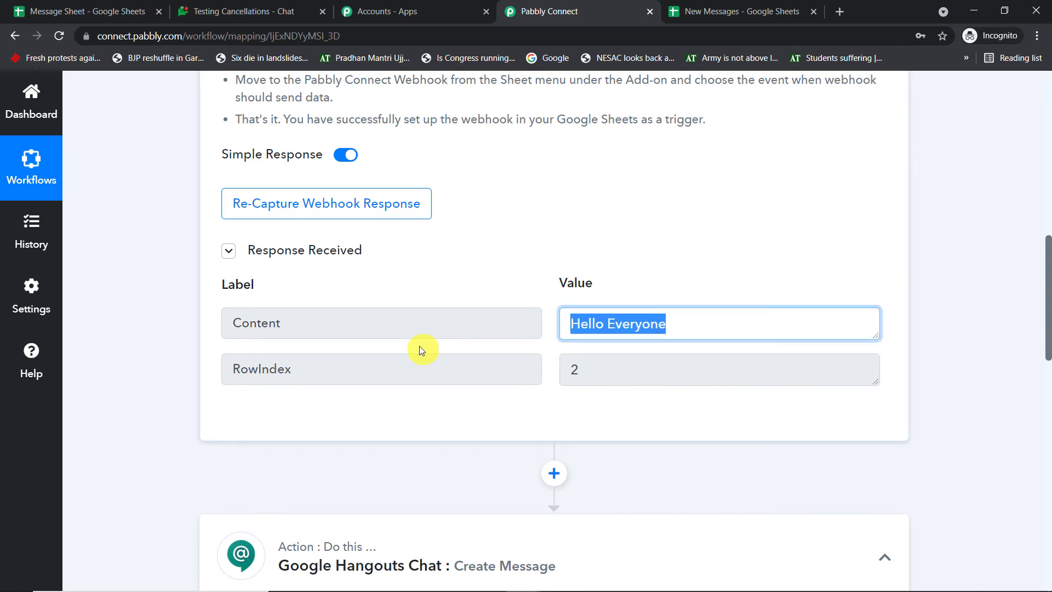
scroll(520, 291, down, 15)
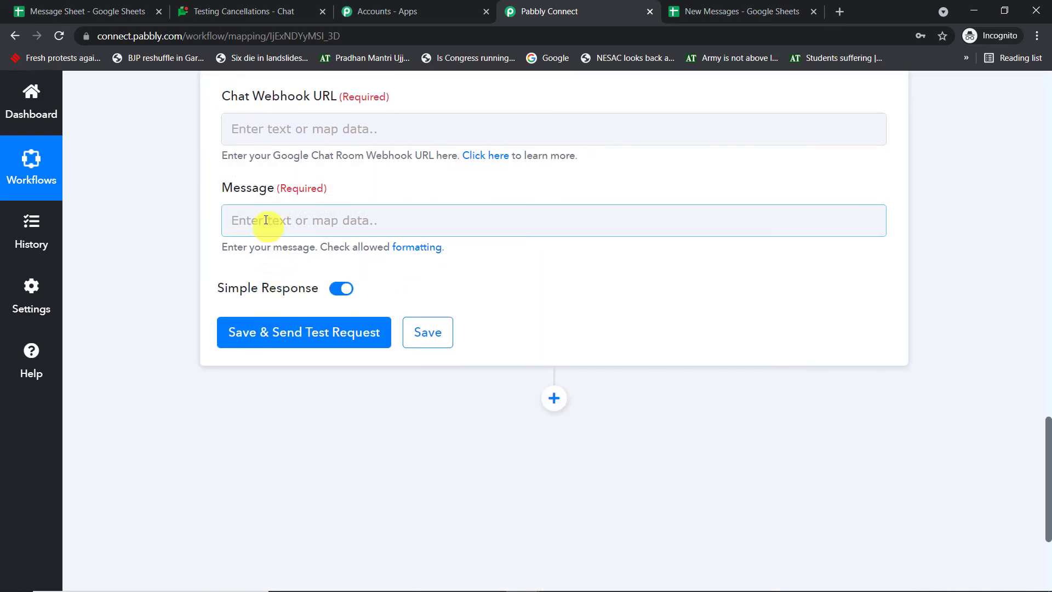
click(266, 220)
click(300, 352)
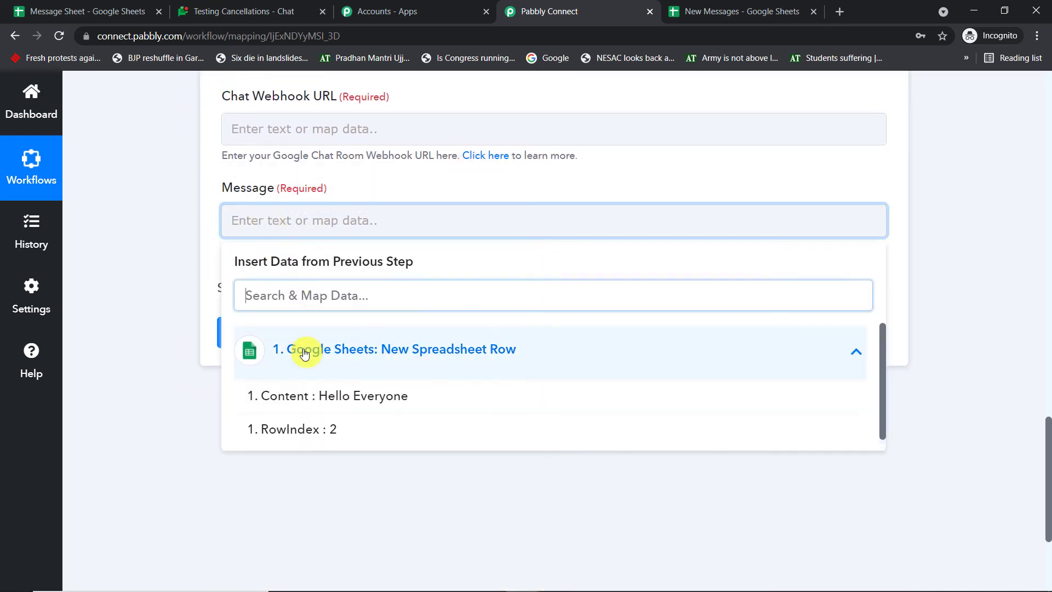
click(310, 397)
click(833, 173)
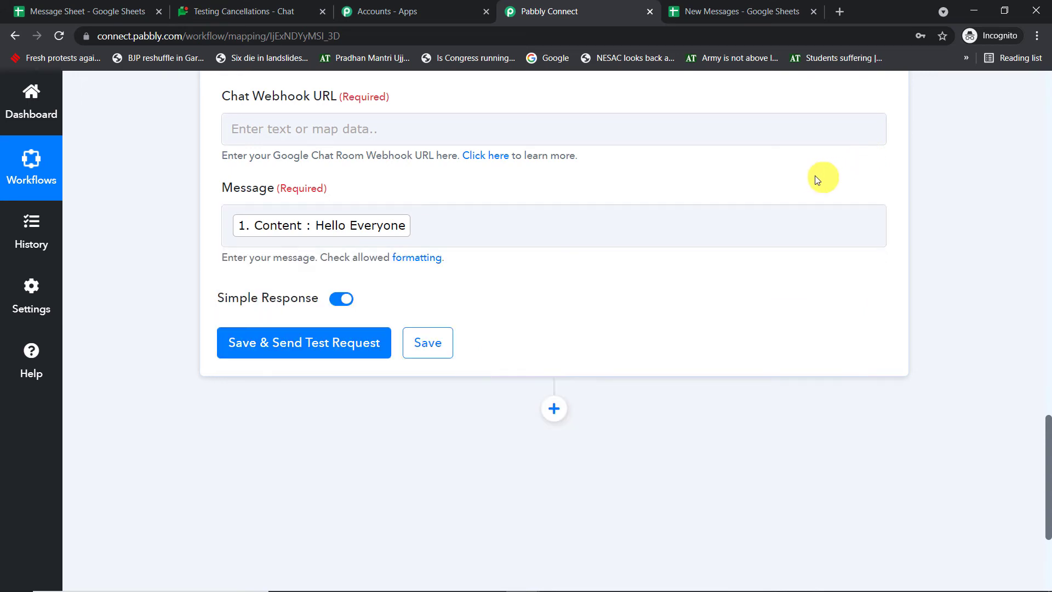
Step: Switch to Google Chat and add an incoming webhook named "Google Sheets" to the Testing Cancellations room
scroll(761, 198, up, 3)
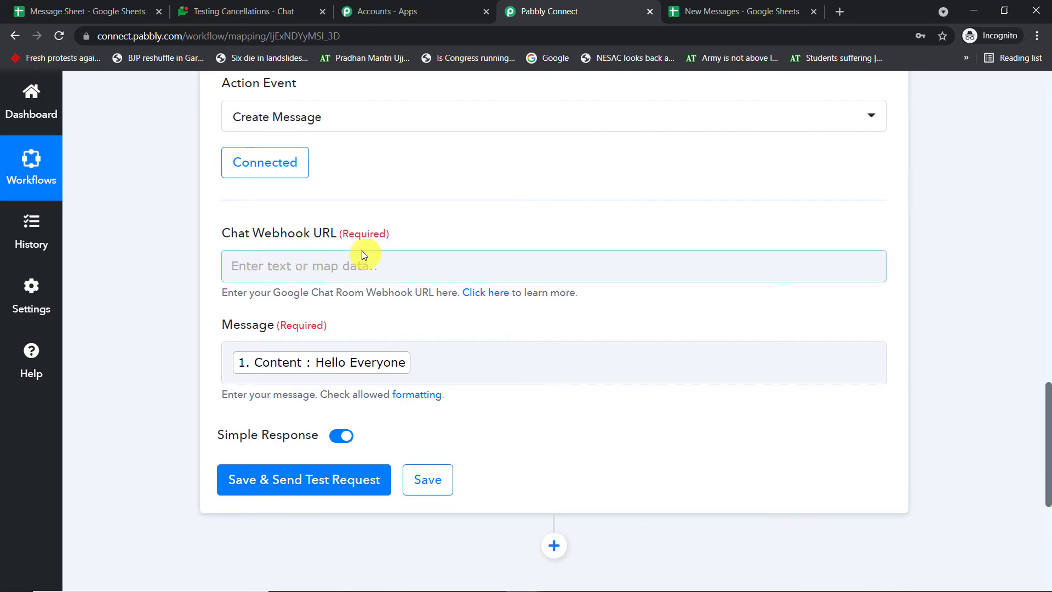
click(266, 11)
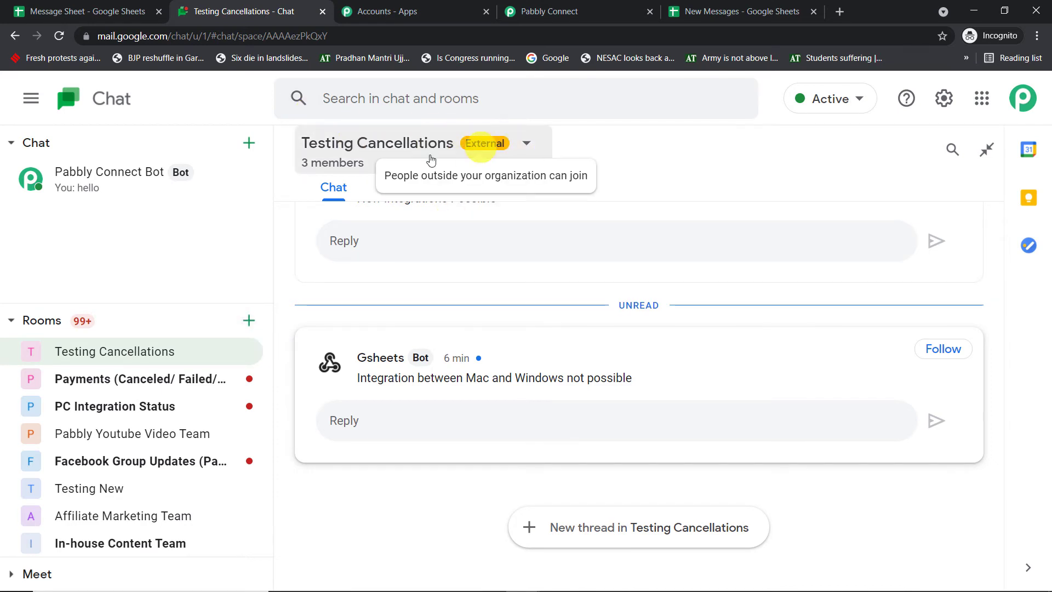
mouse_move(453, 151)
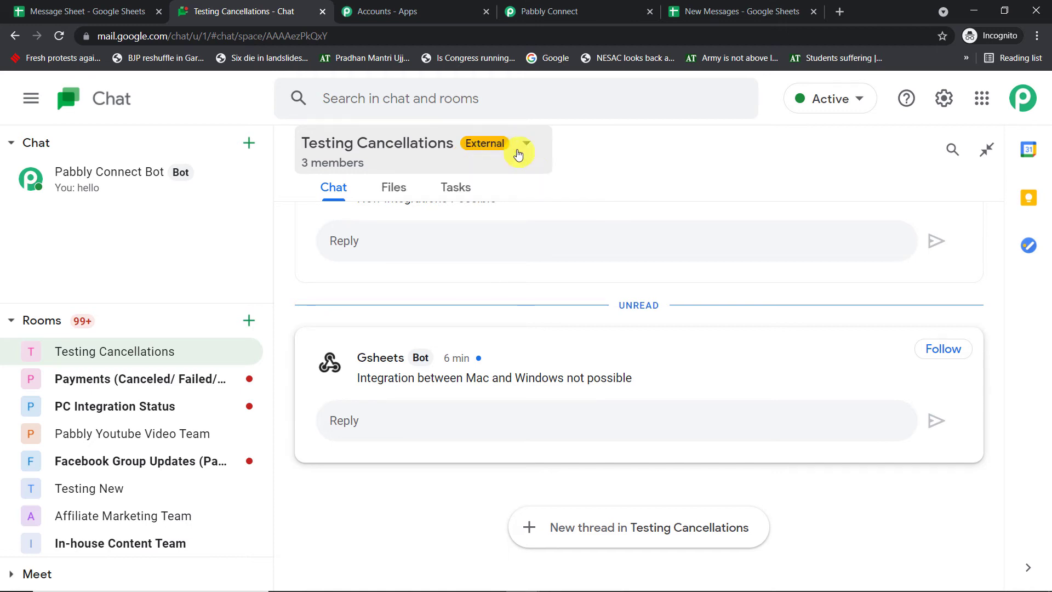
click(527, 147)
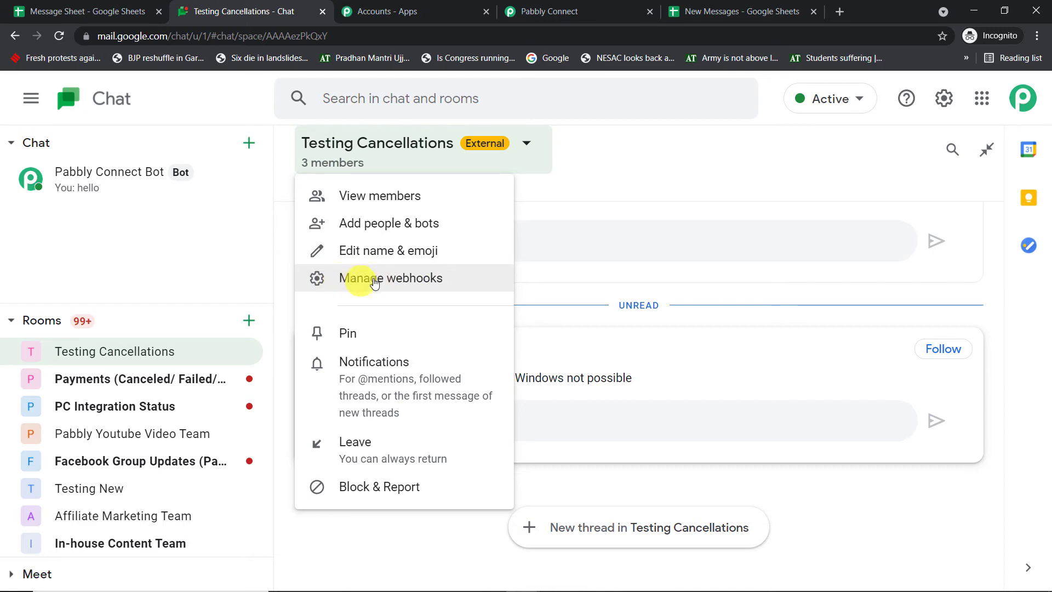
click(426, 282)
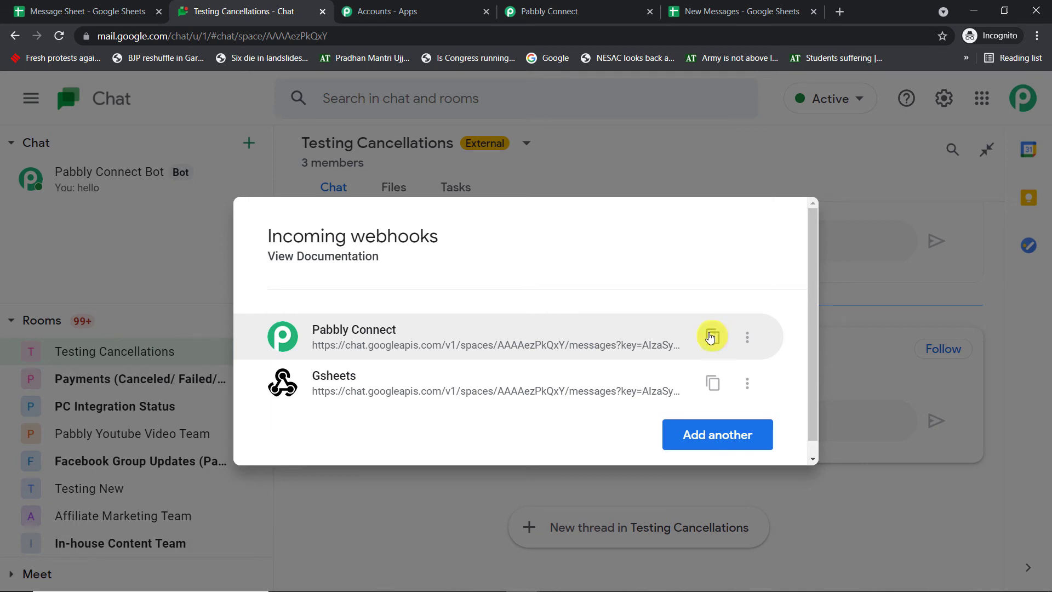
click(717, 436)
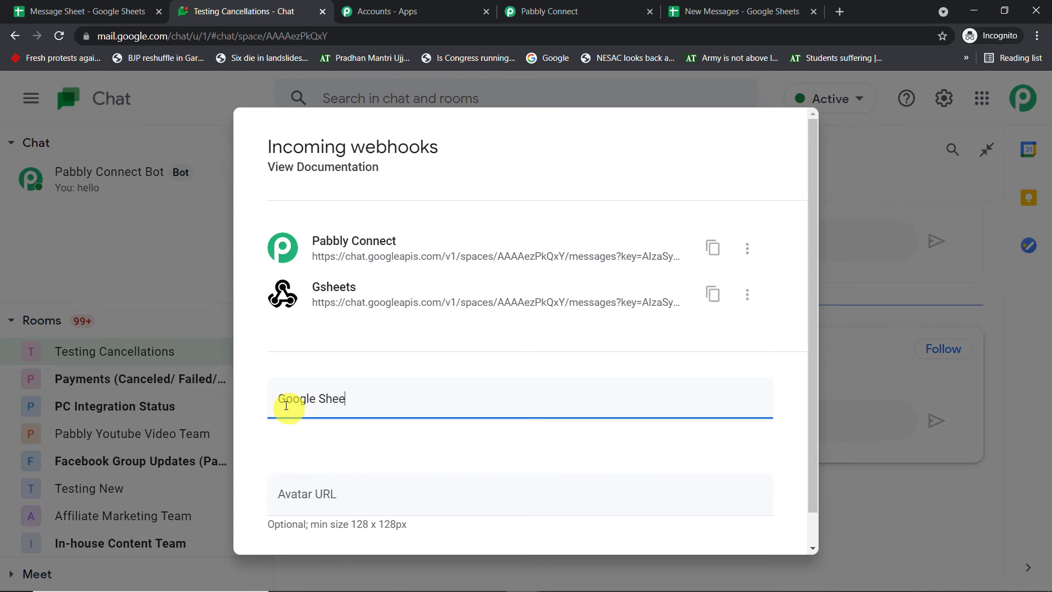
scroll(634, 429, down, 1)
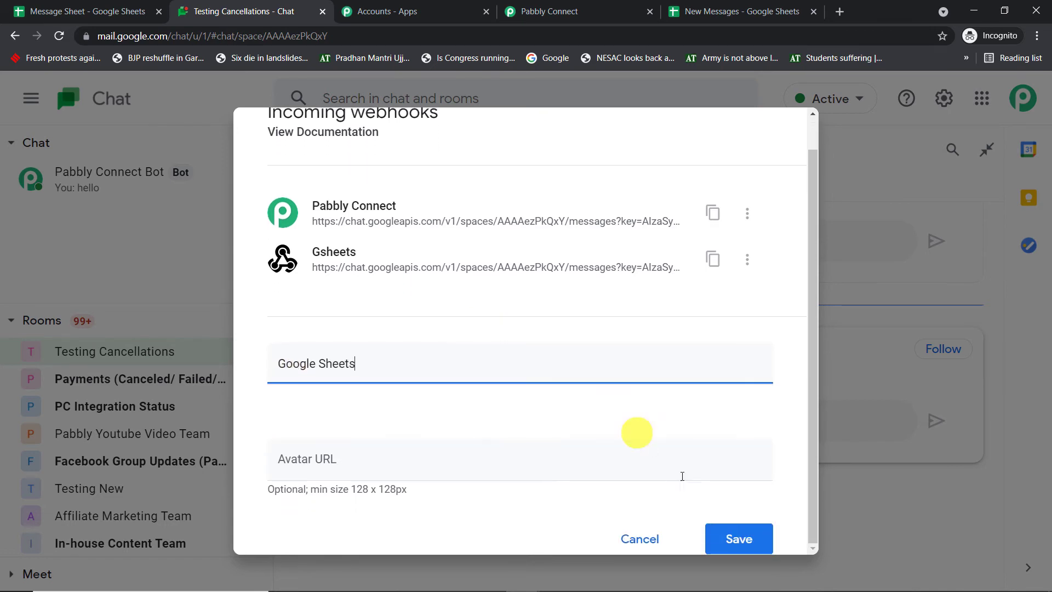
click(735, 534)
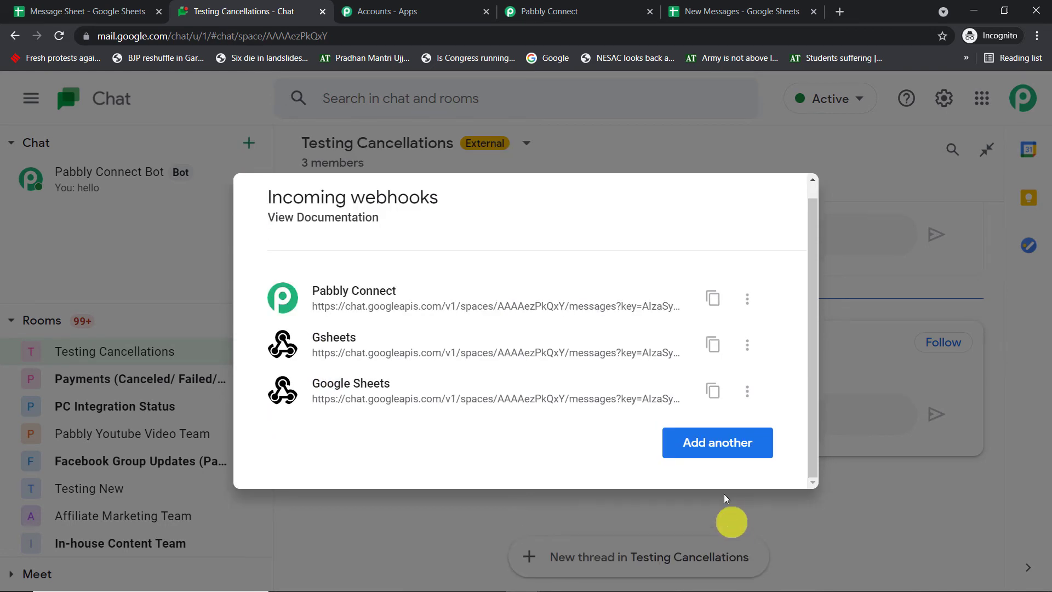
click(851, 159)
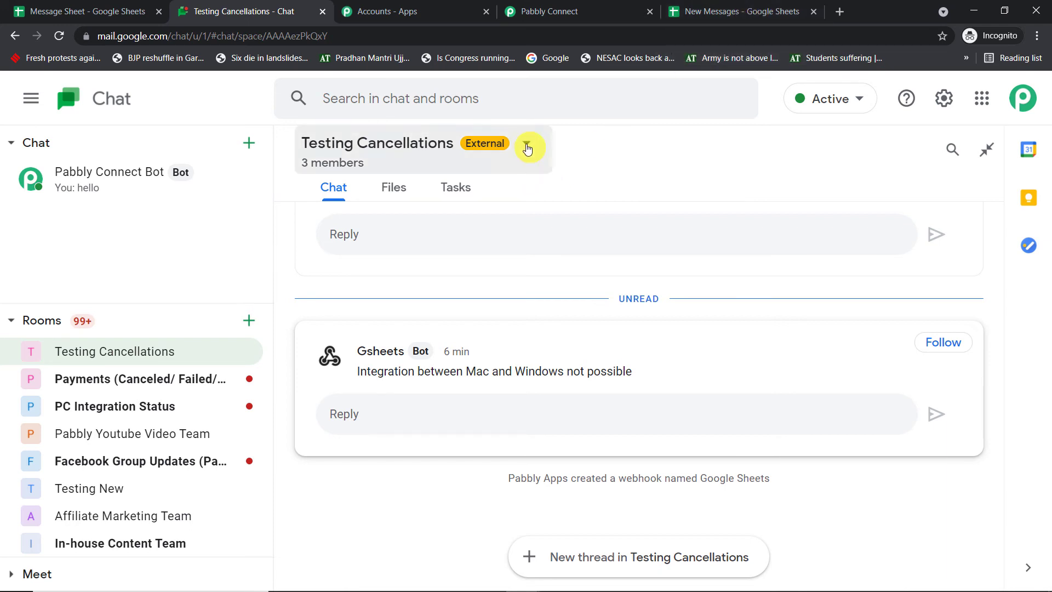
Step: Copy the Google Sheets webhook's URL from the Testing Cancellations room and paste it into the Chat Webhook URL field in Pabbly Connect
click(527, 144)
click(406, 275)
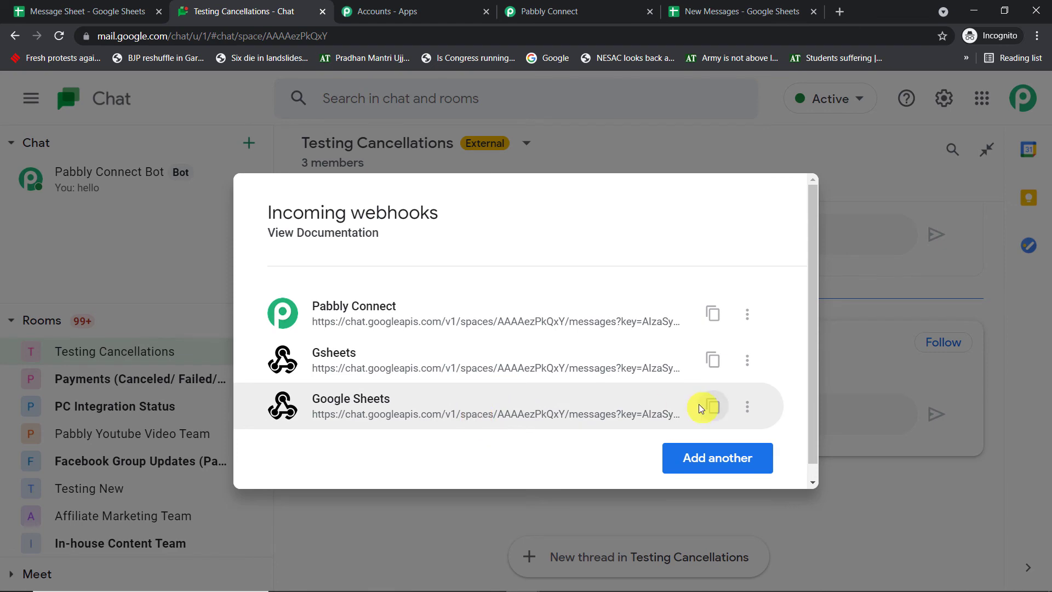
click(713, 407)
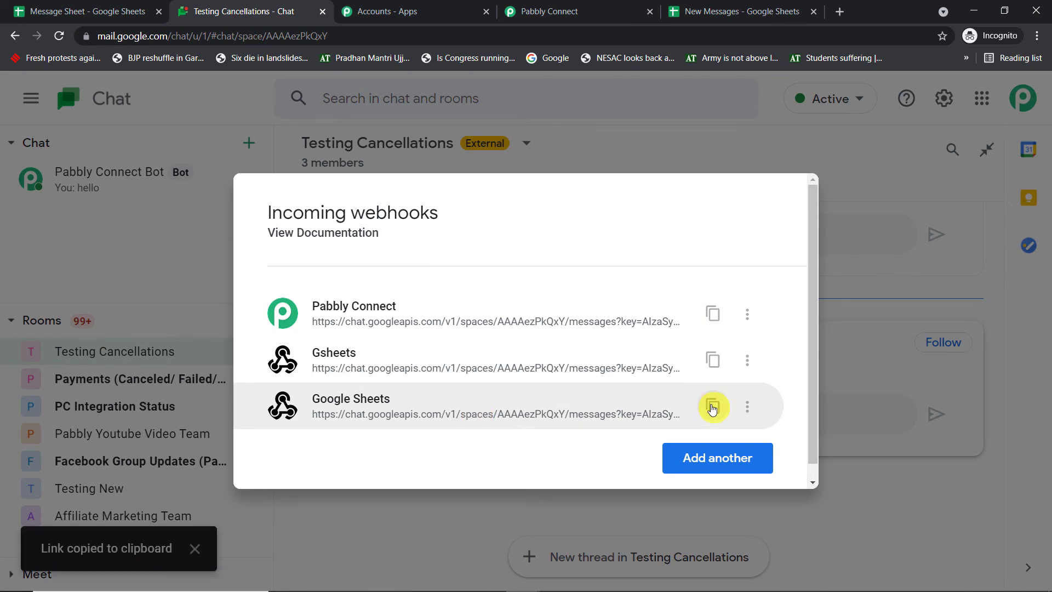
click(704, 121)
click(608, 6)
click(288, 266)
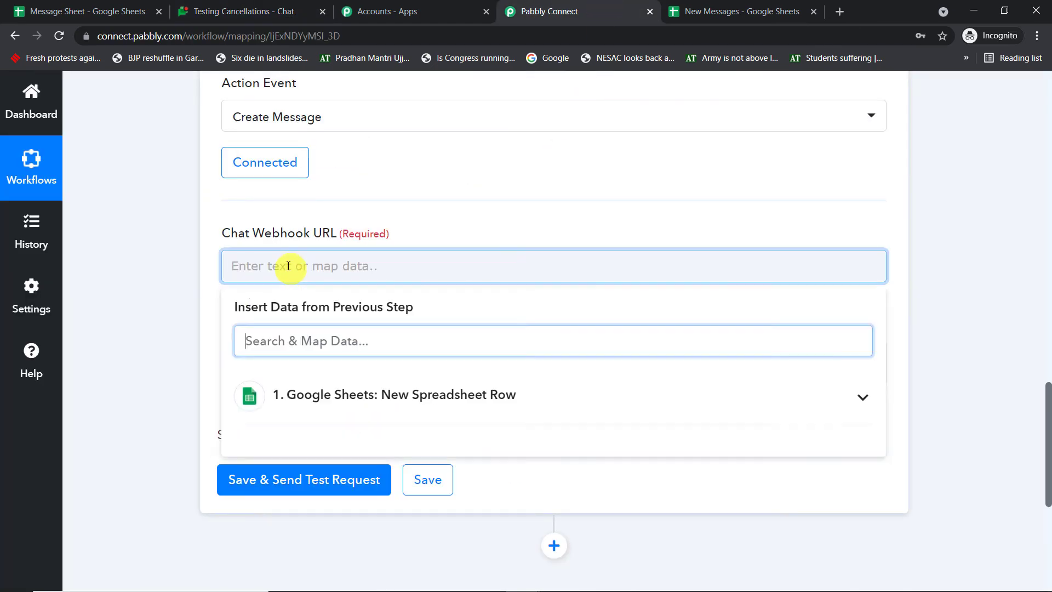
key(ctrl+v)
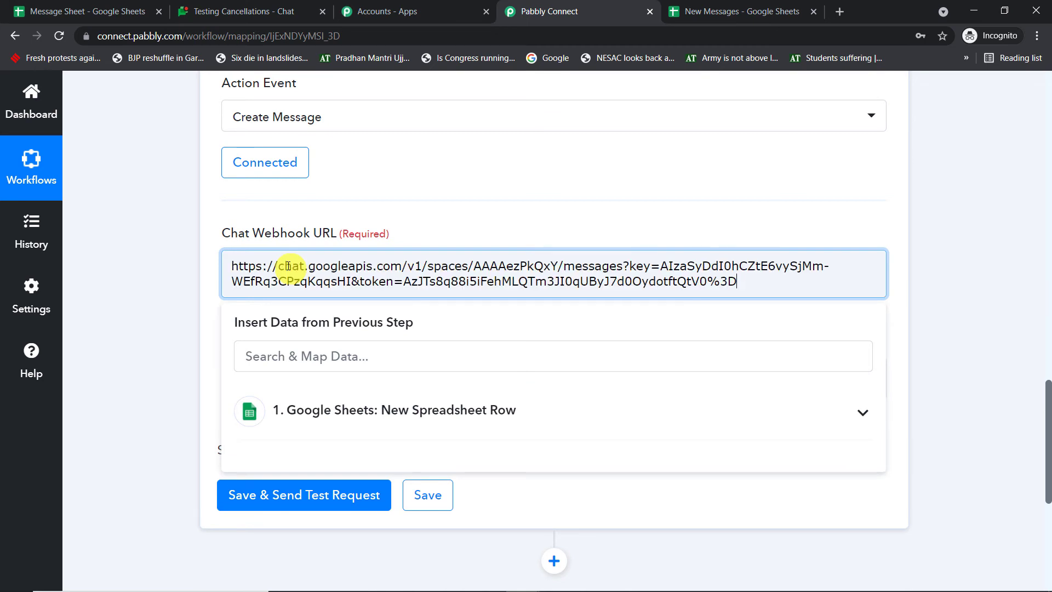
click(565, 205)
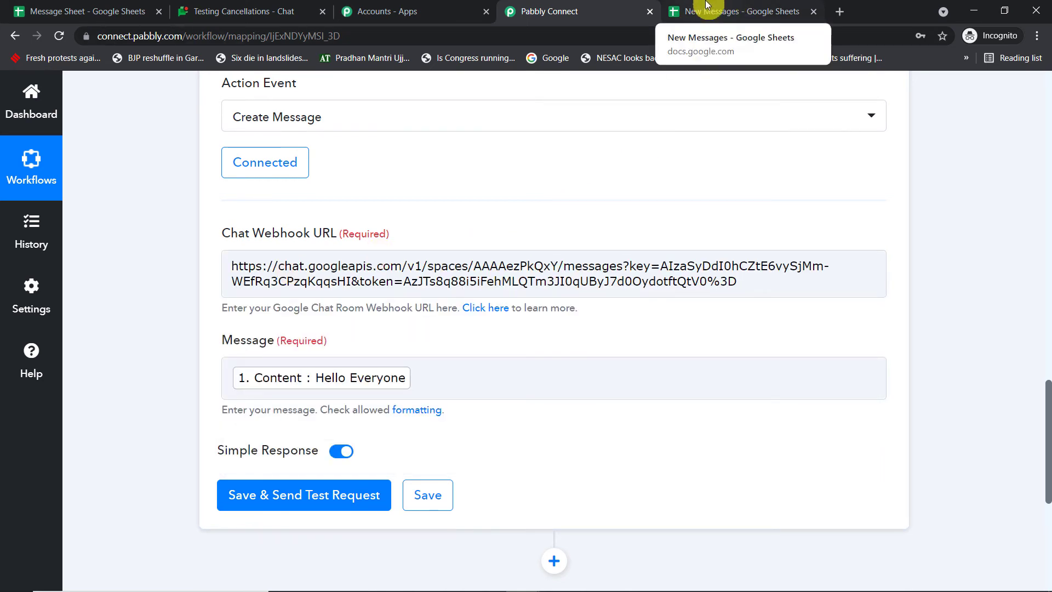
Step: Review the Google Sheets webhook entry among the Testing Cancellations room's incoming webhooks, and return to the action setup in Pabbly Connect
click(281, 10)
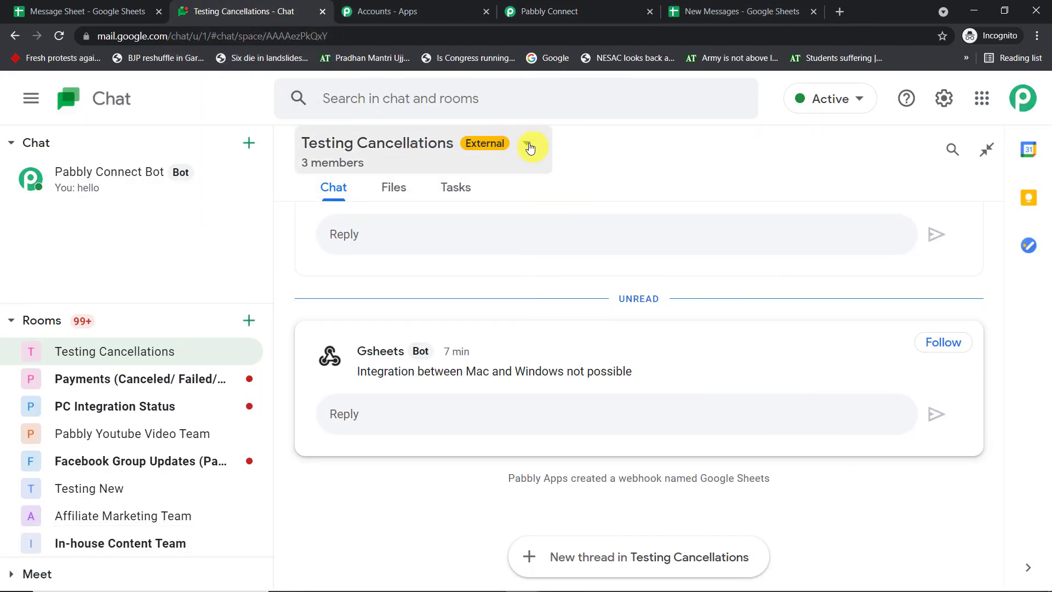
click(528, 145)
click(418, 286)
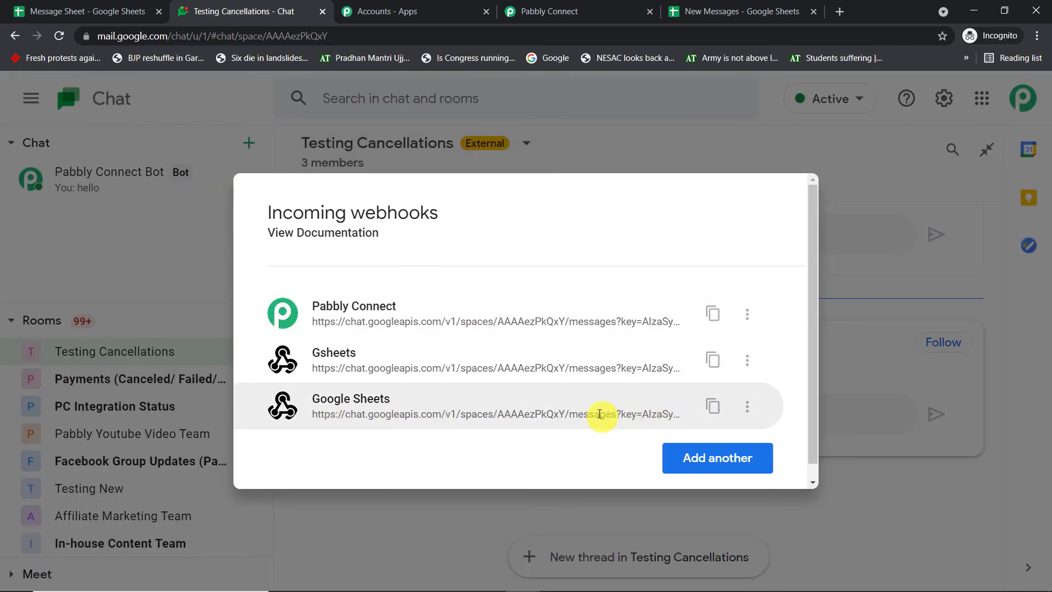
click(713, 406)
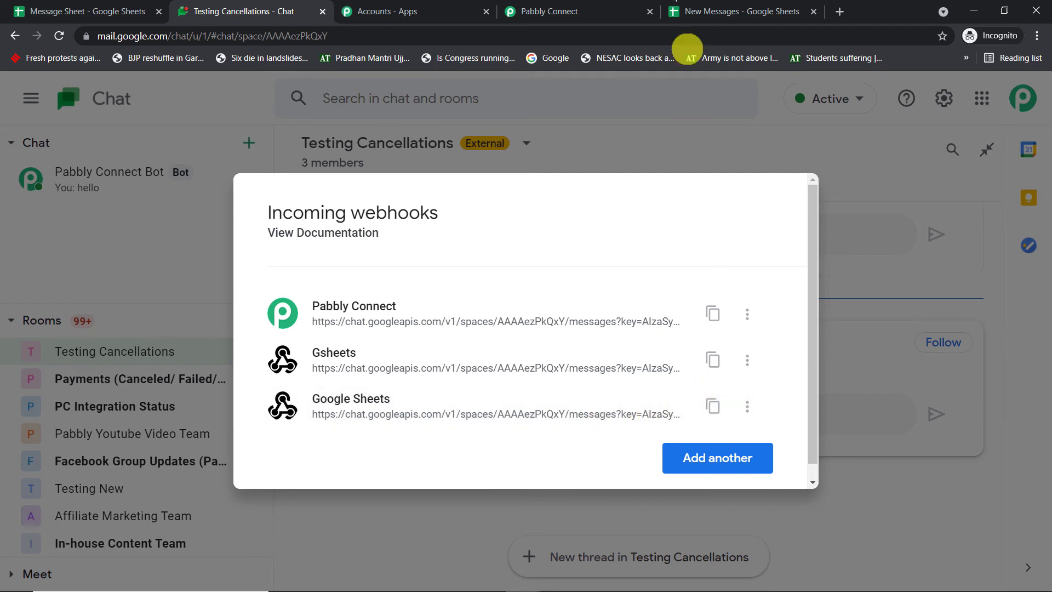
click(581, 11)
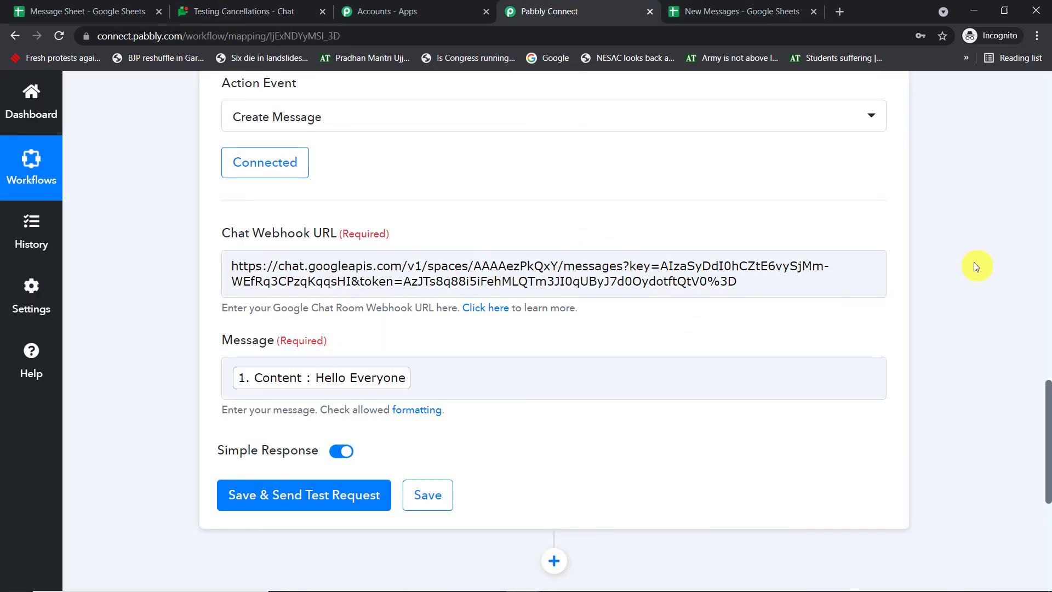
click(742, 265)
Step: Save the Create Message action and send its test request, and load the new message in the Testing Cancellations room in Google Chat
scroll(764, 253, down, 1)
scroll(764, 254, down, 2)
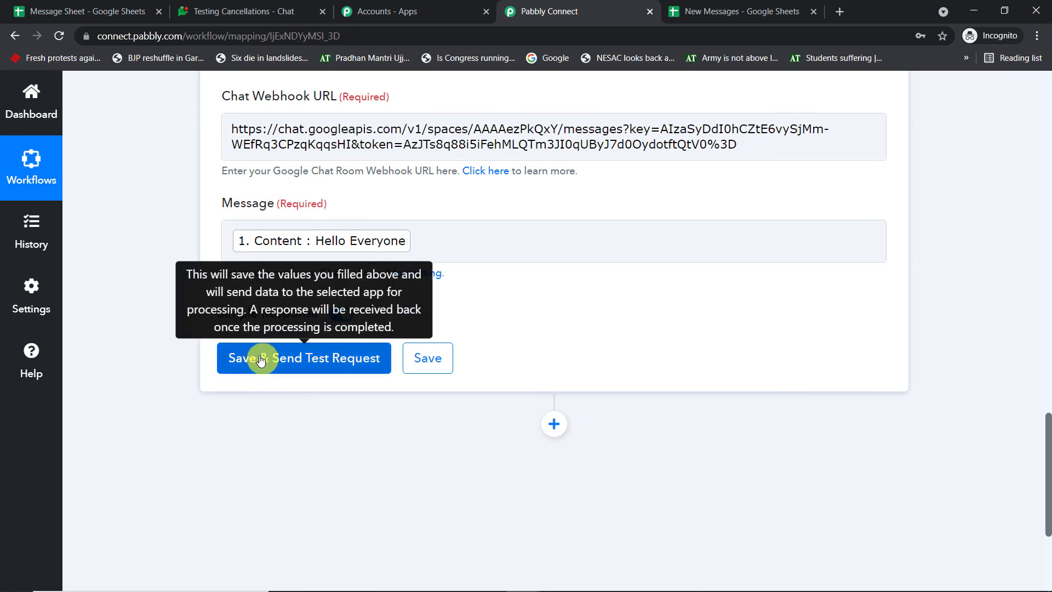
click(273, 11)
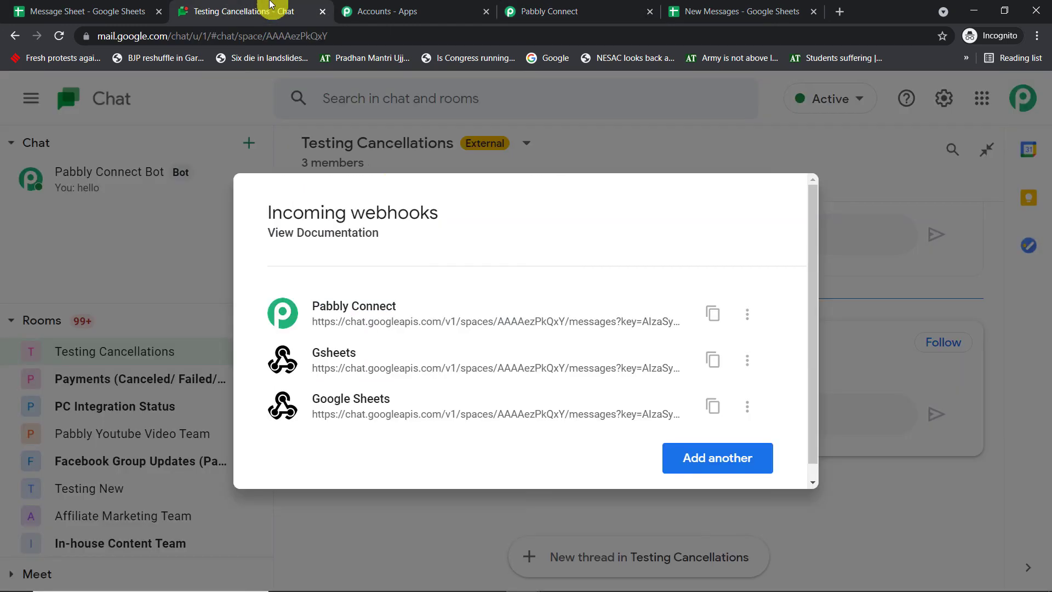
click(603, 123)
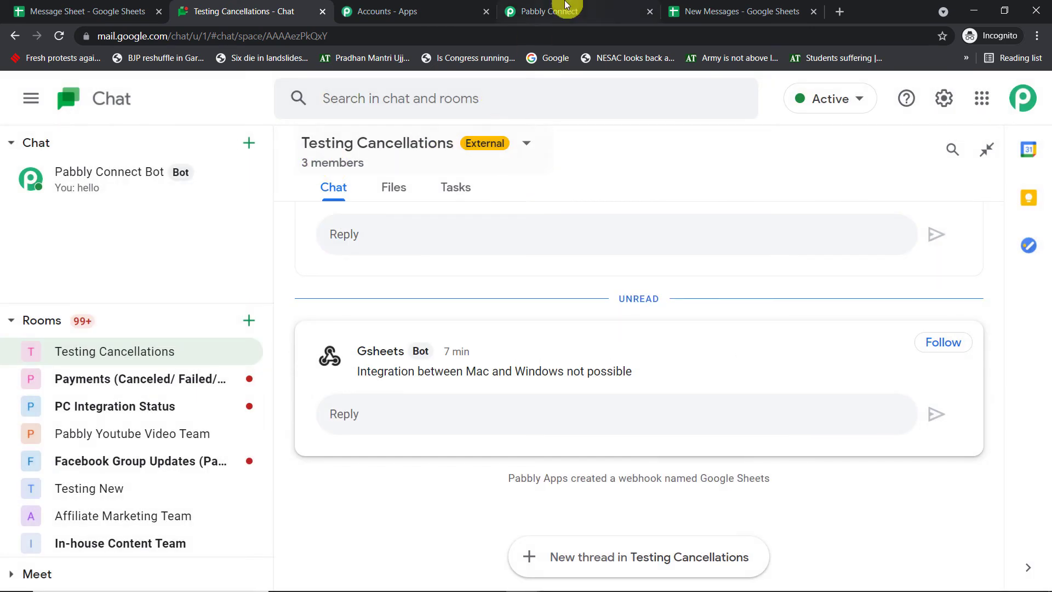
click(559, 9)
click(284, 361)
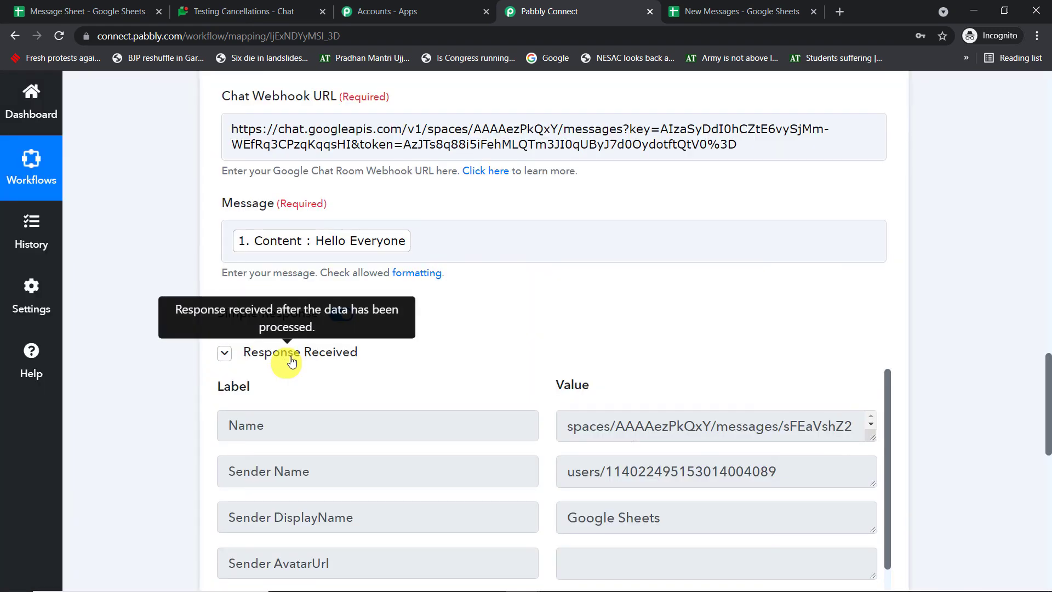
click(228, 6)
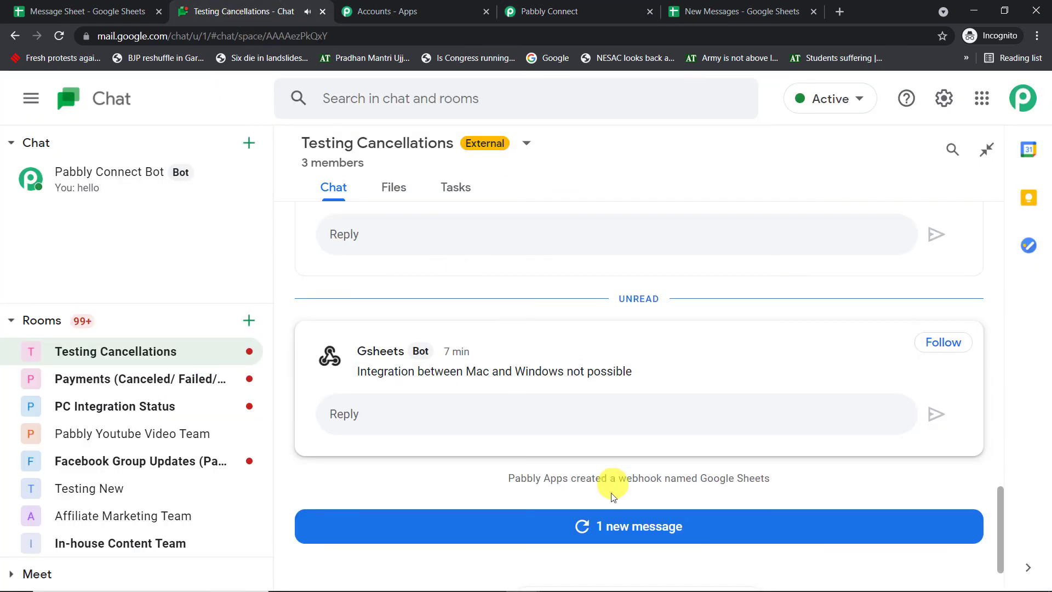
click(622, 526)
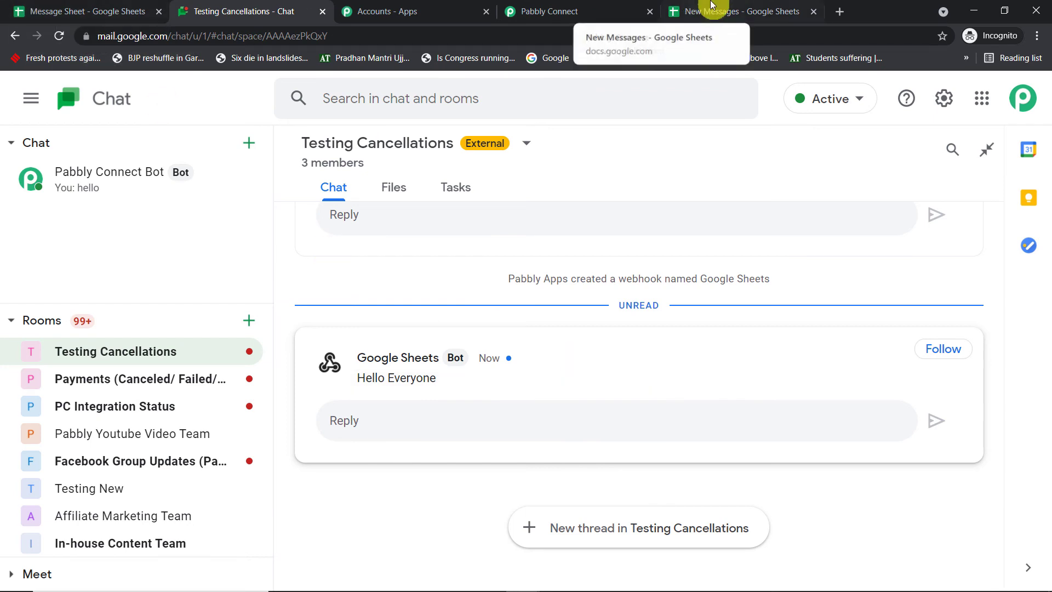
Step: Switch to the New Messages spreadsheet in Google Sheets and select cell A3 under the Content column
click(713, 11)
click(92, 281)
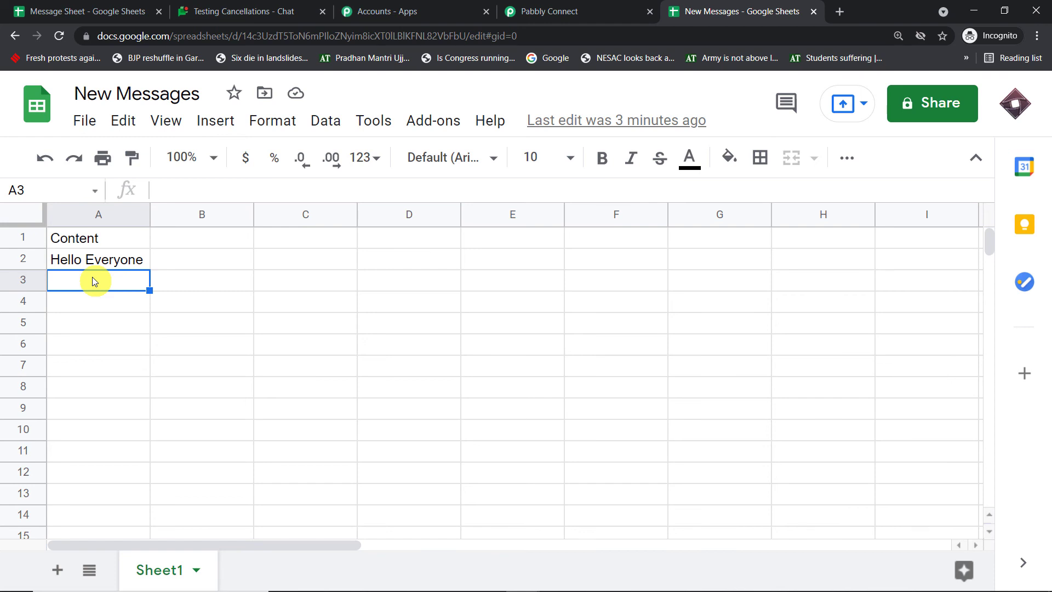
text(B)
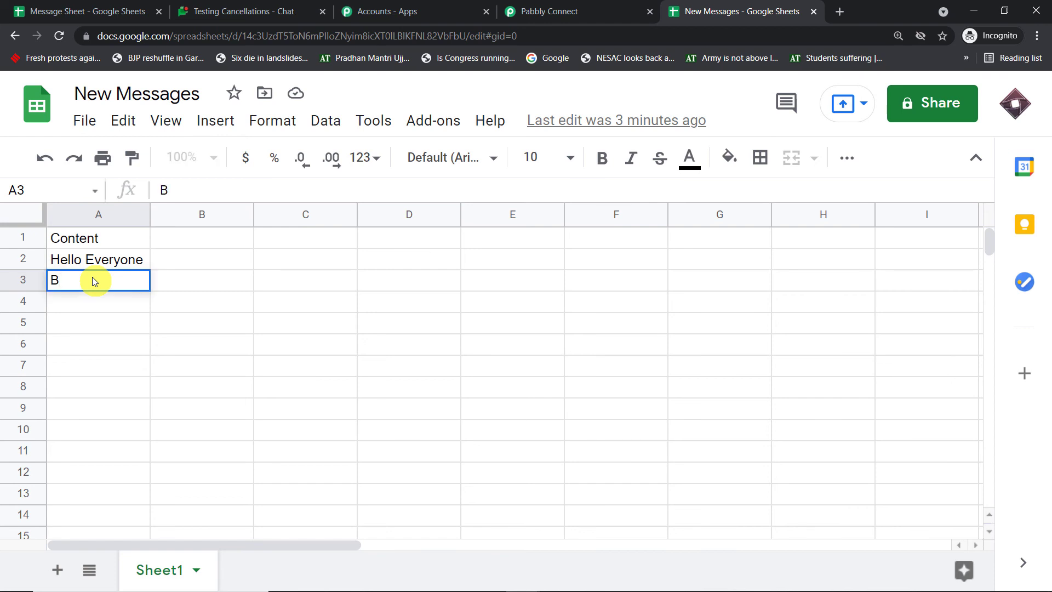
text(lue)
key(BackSpace)
key(BackSpace)
key(BackSpace)
key(BackSpace)
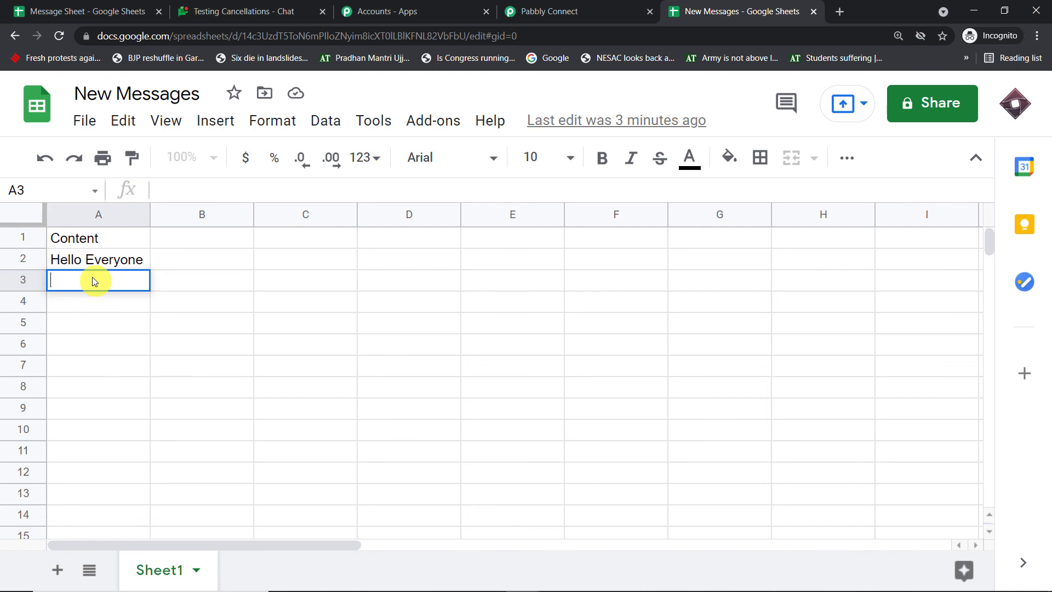
Step: Enter "Tesla is awesome build integration" as a new message in cell A3 of the Content column
text(Tesla is awse)
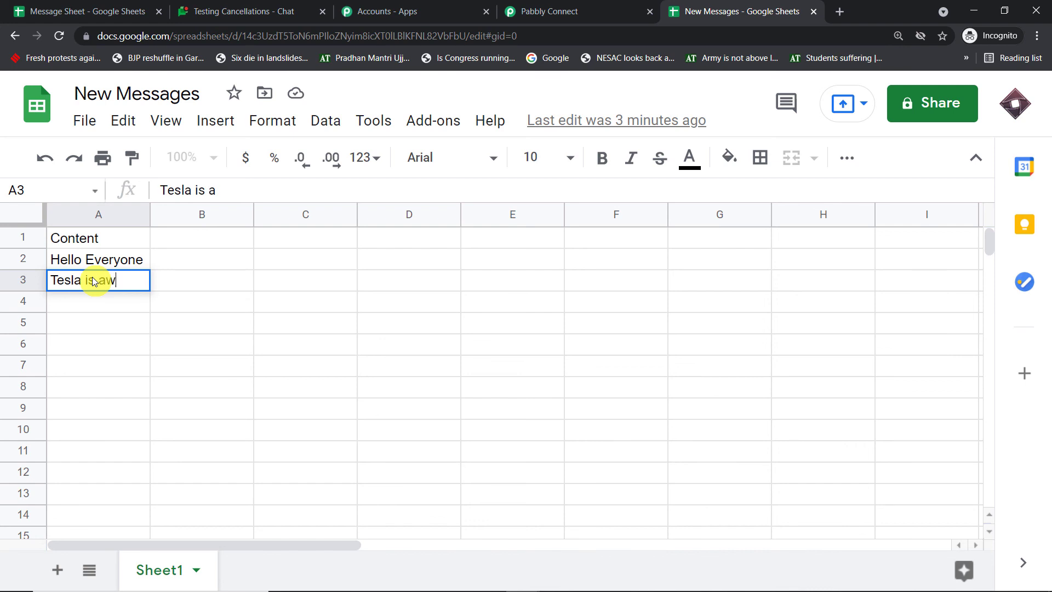
key(BackSpace)
key(BackSpace)
text(esome bu)
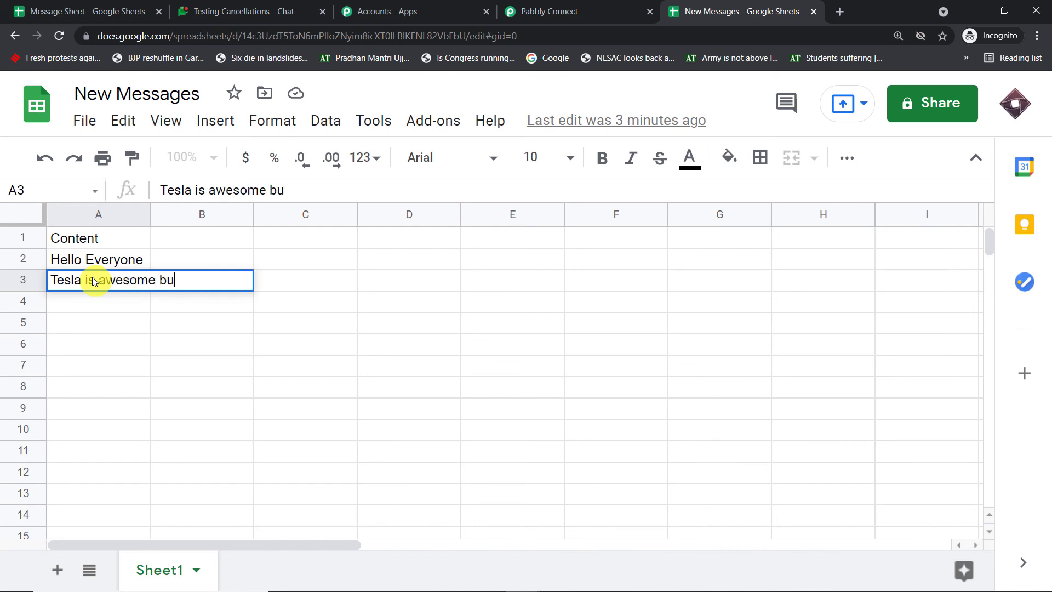
text(ild integration)
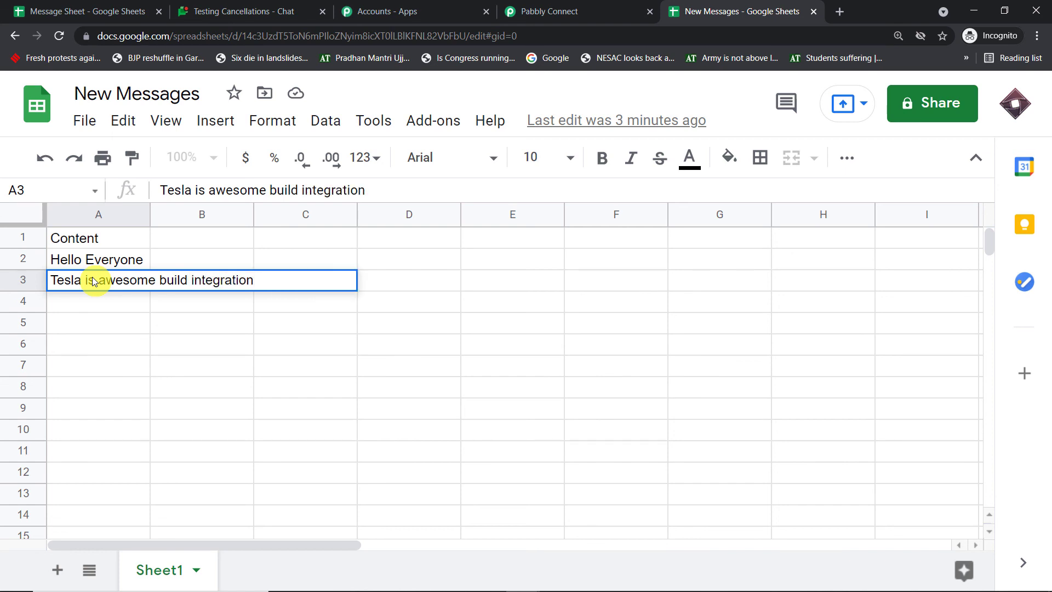
click(91, 363)
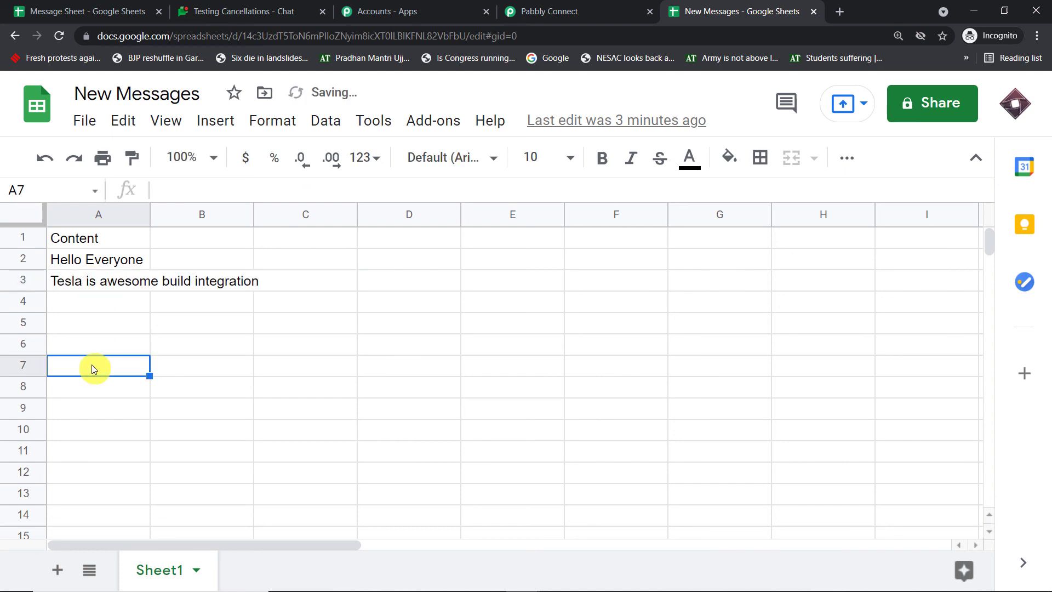
Step: Switch to Google Chat and load the new message in the Testing Cancellations room
click(278, 6)
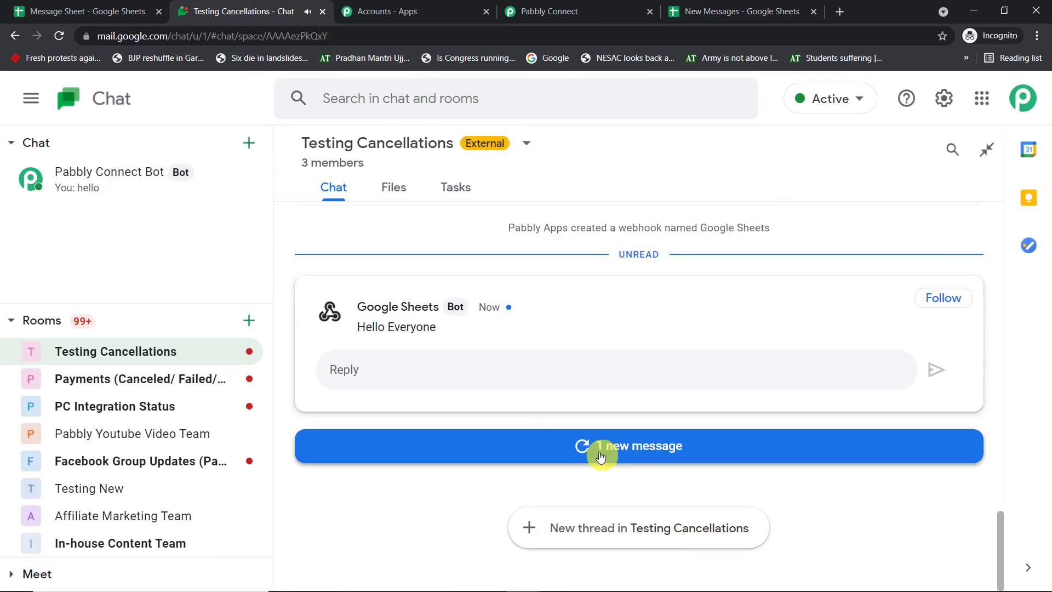
click(599, 450)
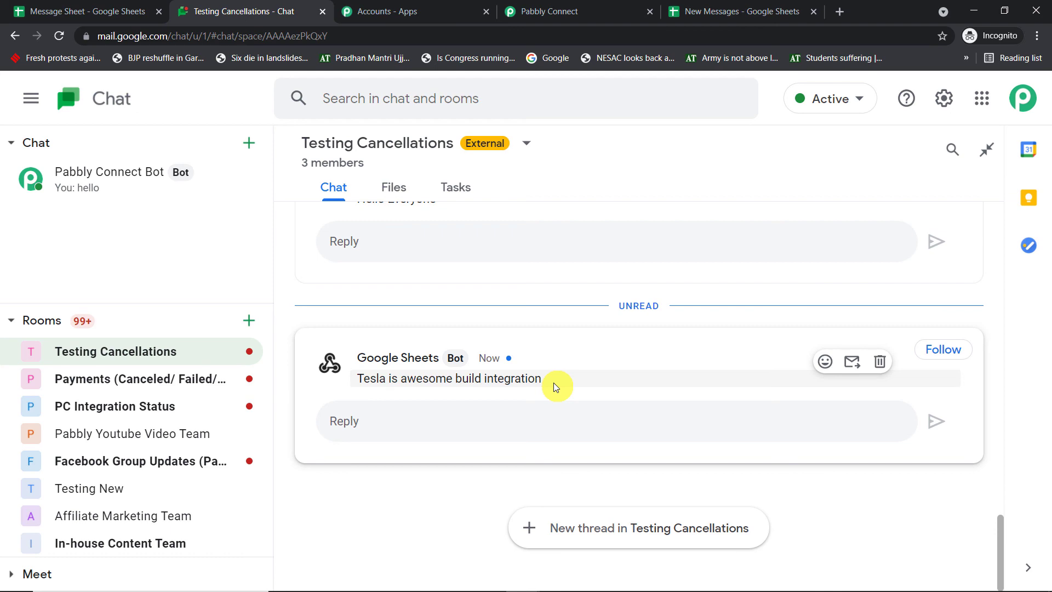
Step: Return to the Google Sheets to Google Hangouts Chat workflow in Pabbly Connect and collapse its trigger and action sections
click(606, 10)
scroll(836, 349, up, 10)
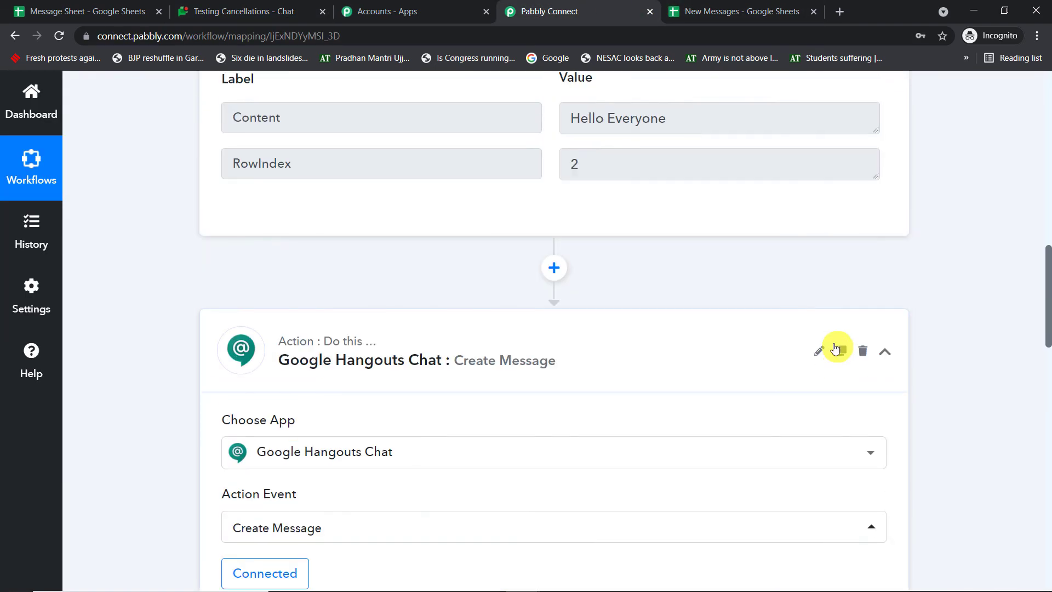
scroll(665, 348, up, 15)
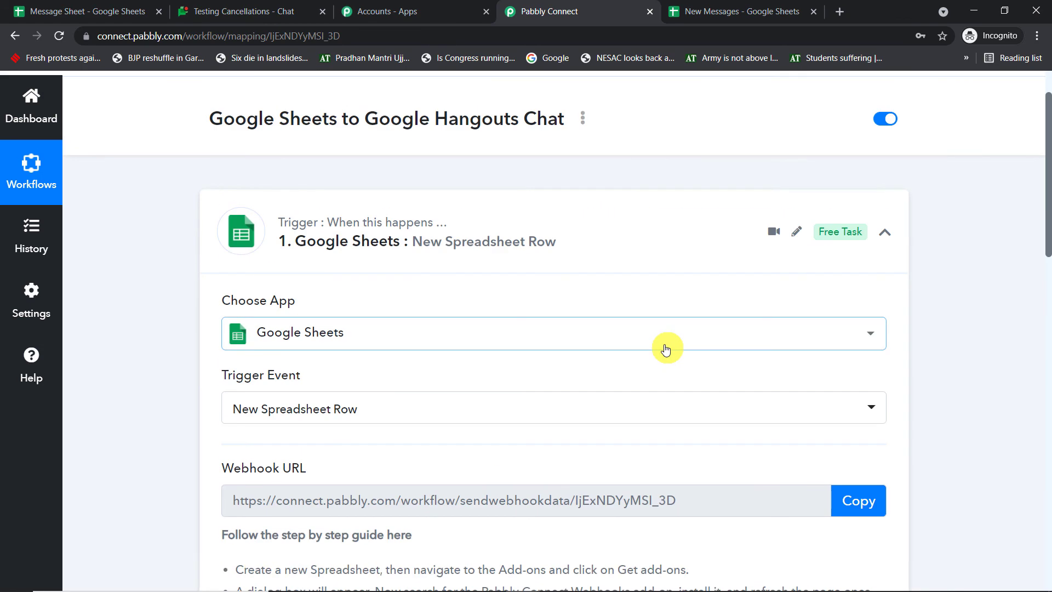
scroll(665, 349, up, 3)
click(403, 290)
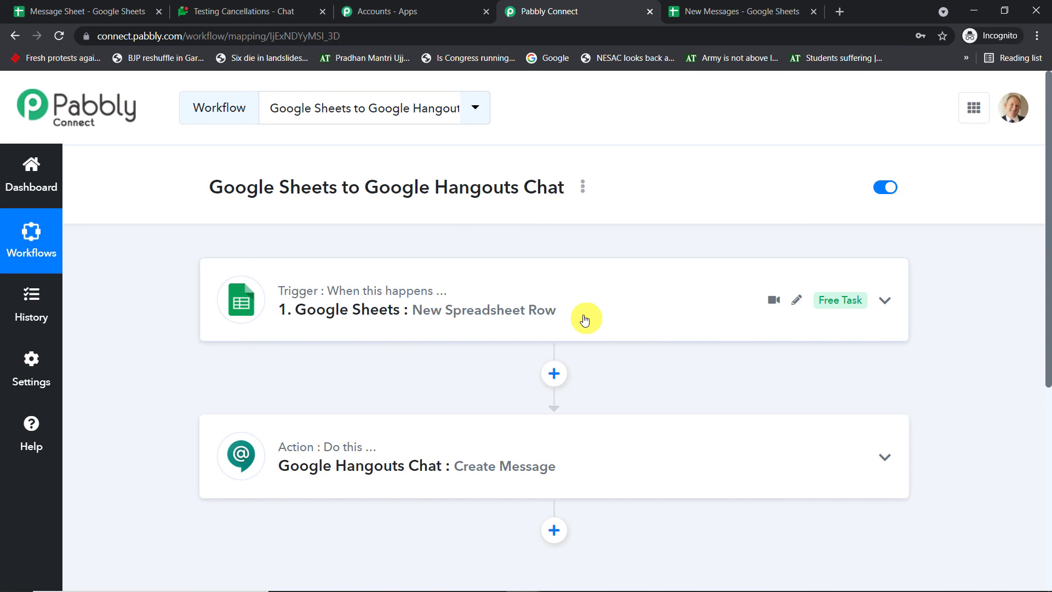
Step: Review the new row in the New Messages spreadsheet, and return to Google Chat to compare it with the Testing Cancellations room's latest message
click(707, 12)
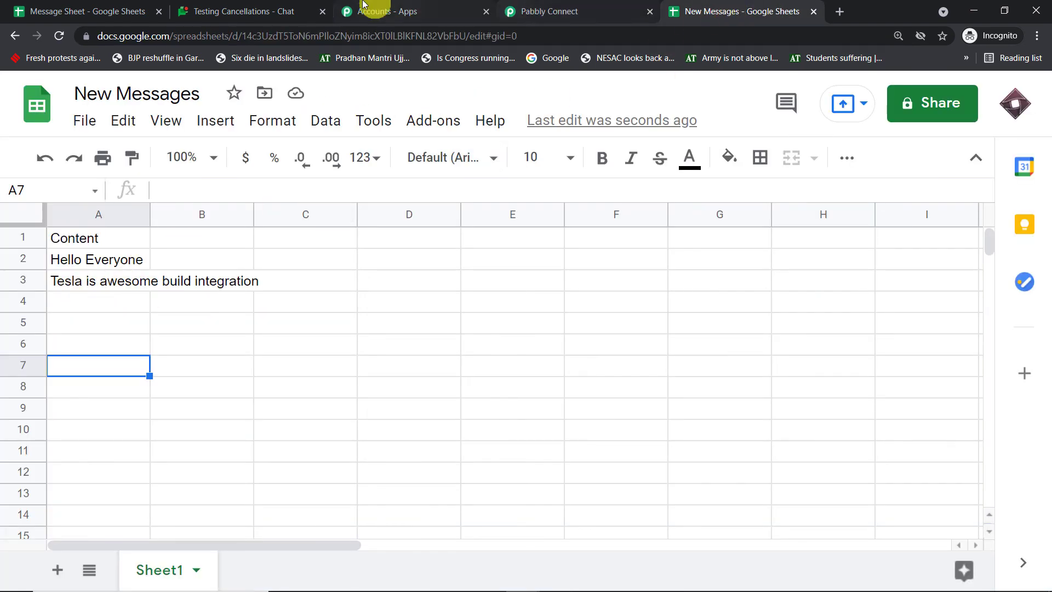
click(281, 11)
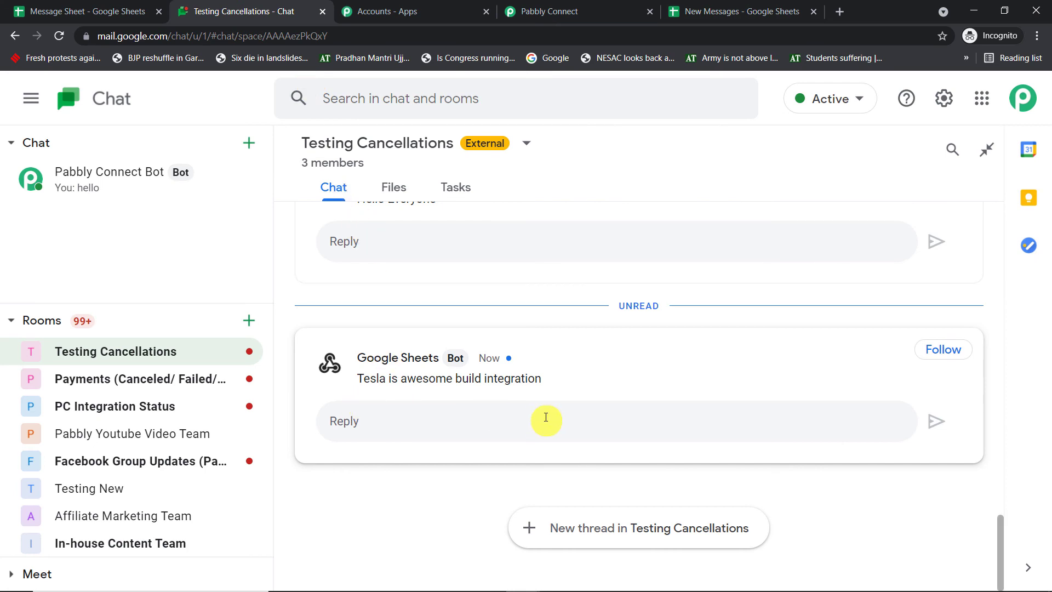